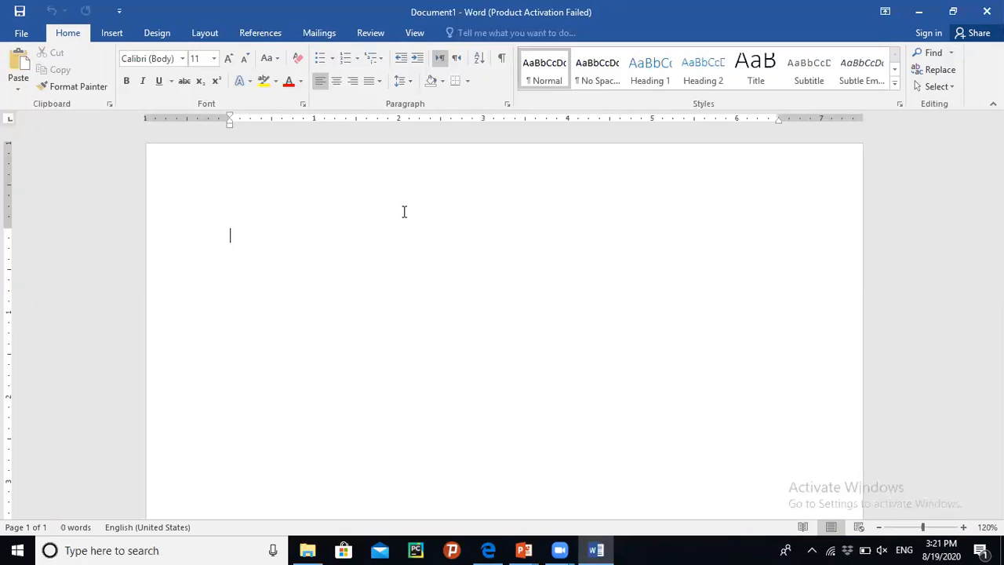
# - Type the opening line 'Welcome to the Computer Class', fixing the typo along the way
pyautogui.write('Welcomr')
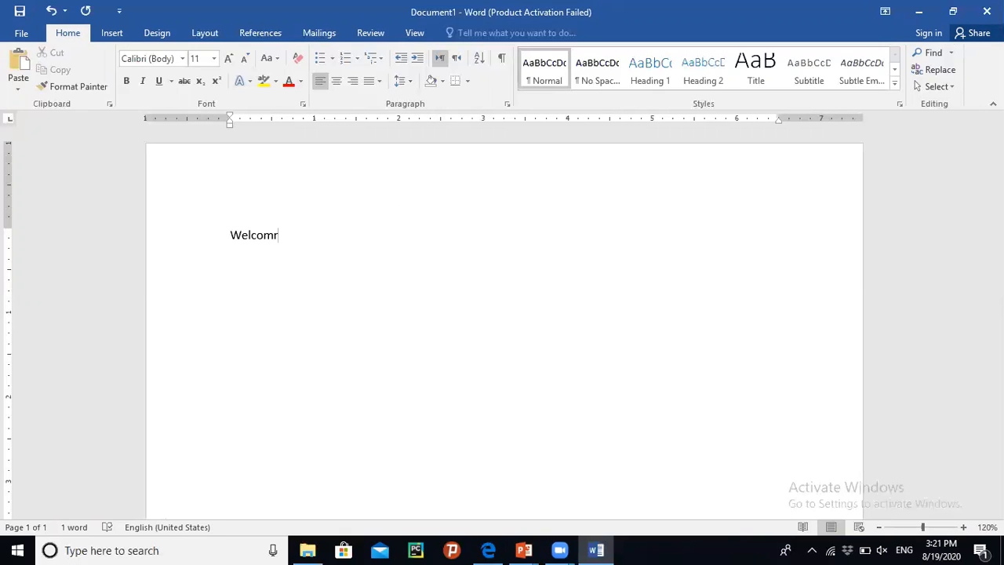
pyautogui.press('BackSpace')
pyautogui.write('e to the COmp')
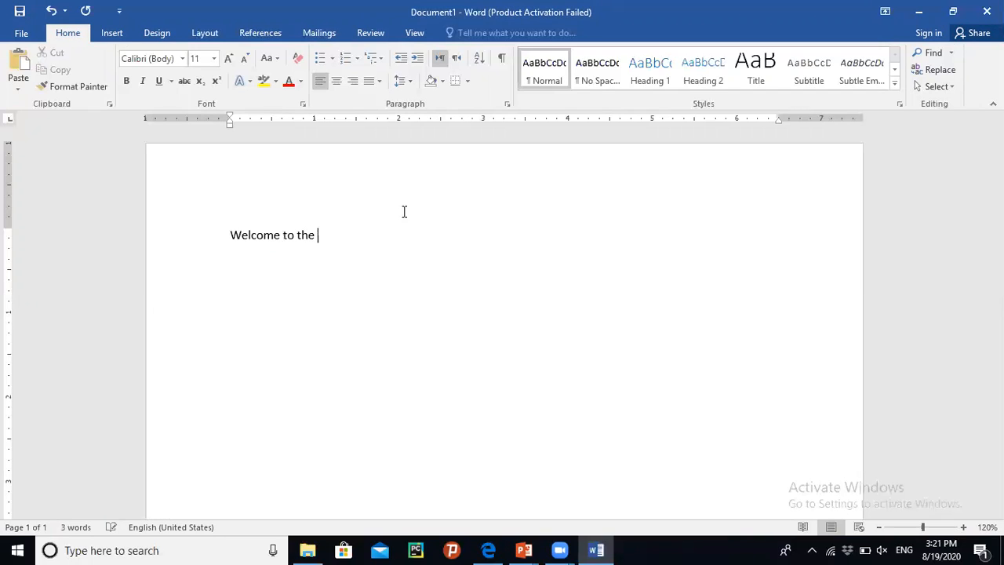
pyautogui.write('uter Class')
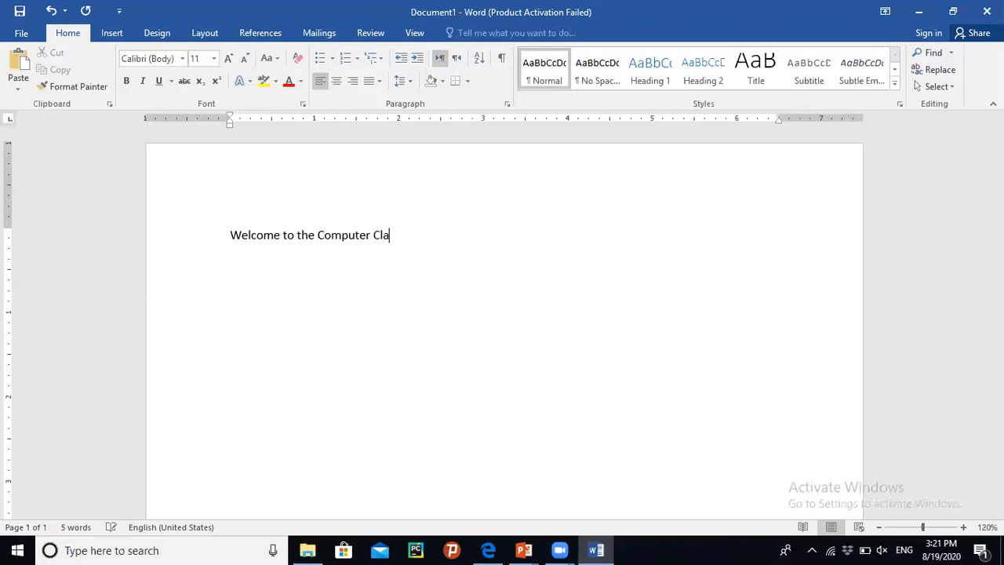
# - Start a new line and type 'Chapter 3 – Office Automation', correcting its misspellings
pyautogui.press('Return')
pyautogui.write('Chapter 3 - Office Aut')
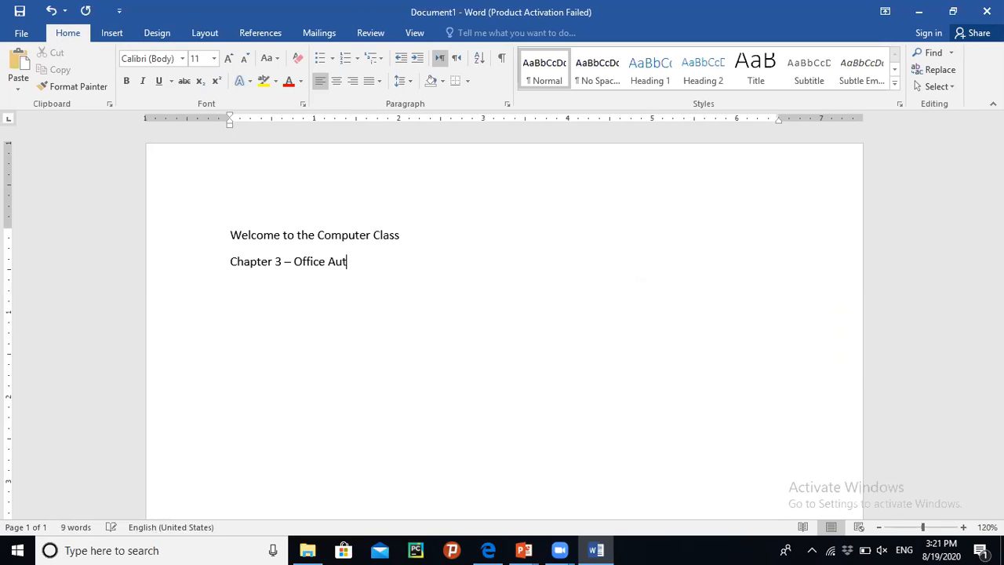
pyautogui.write('mation')
pyautogui.press('Left')
pyautogui.press('Left')
pyautogui.press('Left')
pyautogui.press('Left')
pyautogui.press('Left')
pyautogui.press('Left')
pyautogui.write('o')
pyautogui.press('Right')
pyautogui.press('Right')
pyautogui.press('Right')
pyautogui.press('Right')
pyautogui.press('Right')
pyautogui.press('Right')
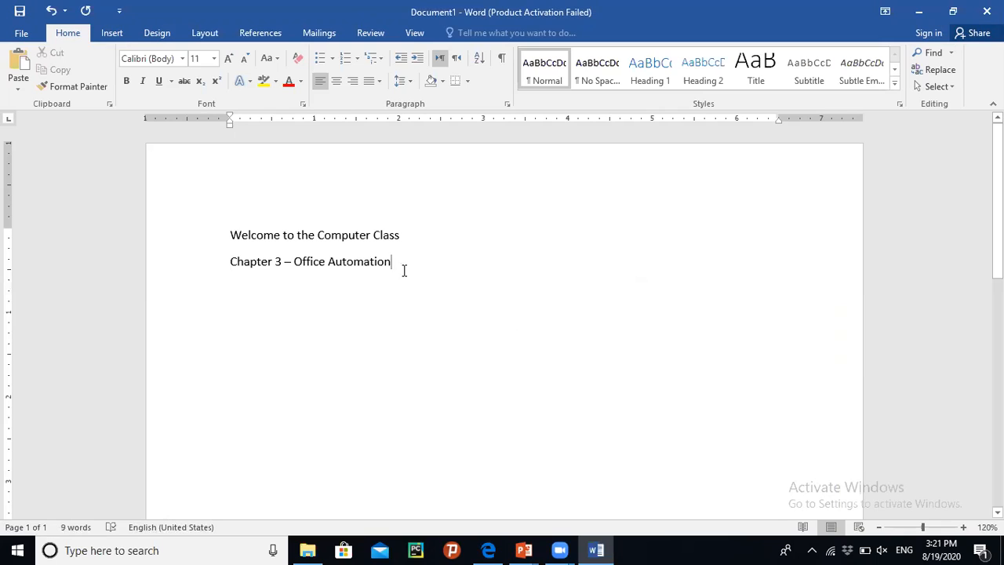
# - Select the 'Welcome to the Computer Class' line and set its font size to 28
pyautogui.moveTo(352, 260); pyautogui.dragTo(225, 226)
pyautogui.click(410, 245)
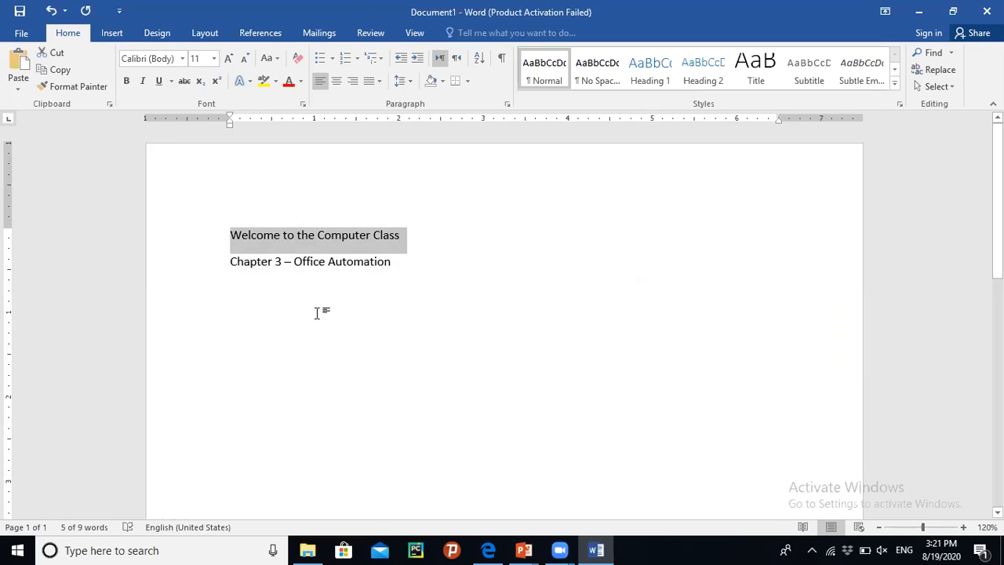
pyautogui.click(181, 60)
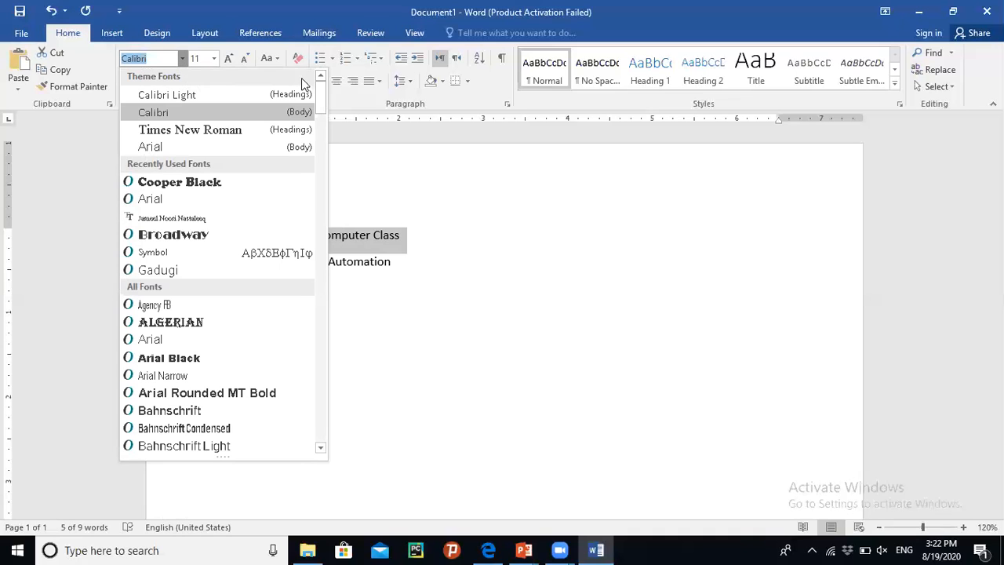
pyautogui.moveTo(327, 116); pyautogui.dragTo(326, 154)
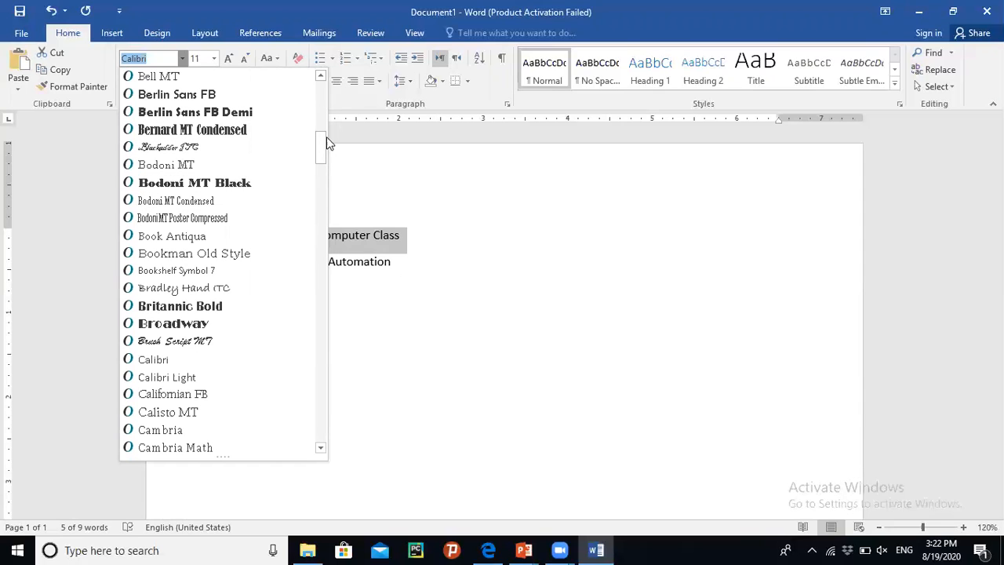
pyautogui.moveTo(319, 140); pyautogui.dragTo(320, 89)
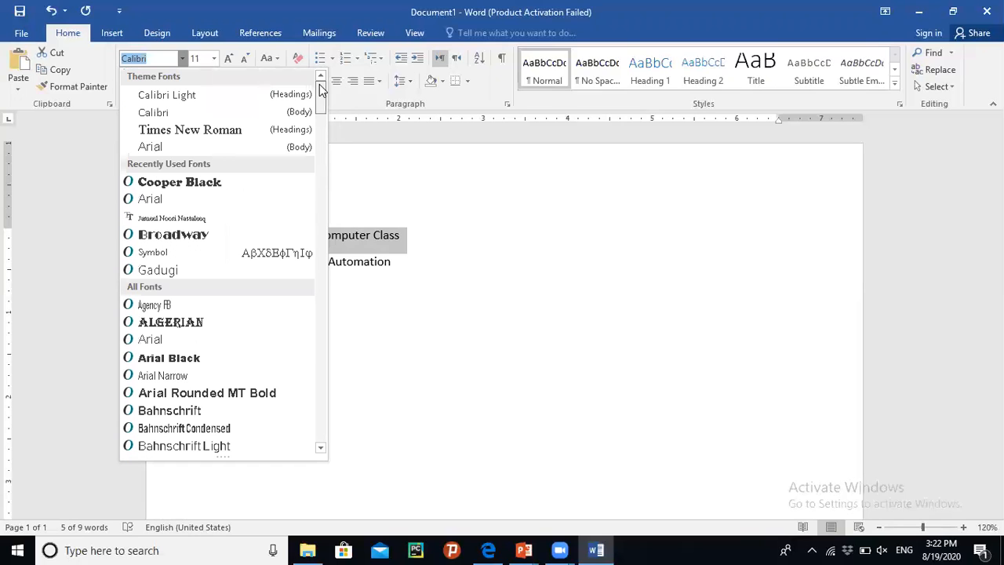
pyautogui.click(441, 180)
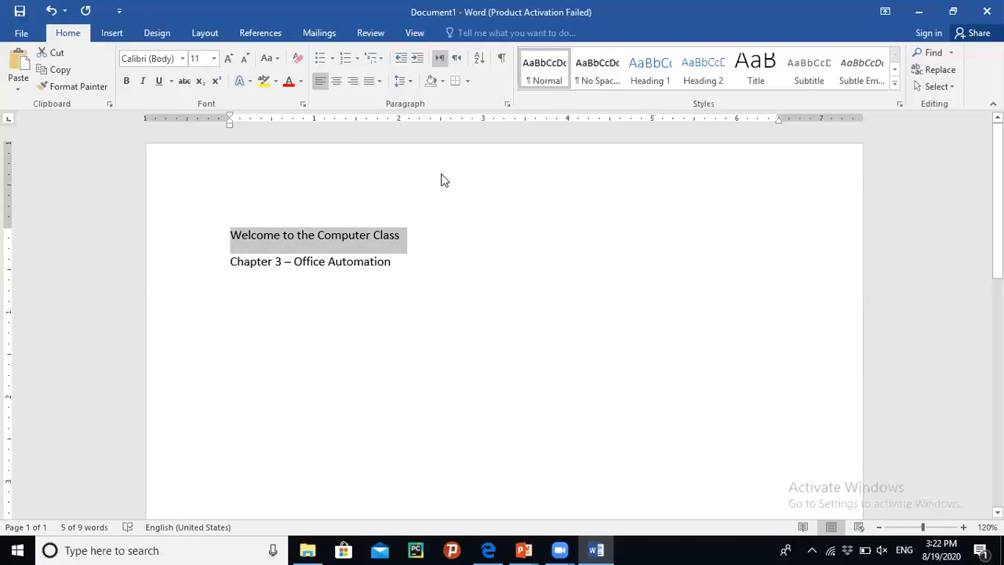
pyautogui.click(214, 59)
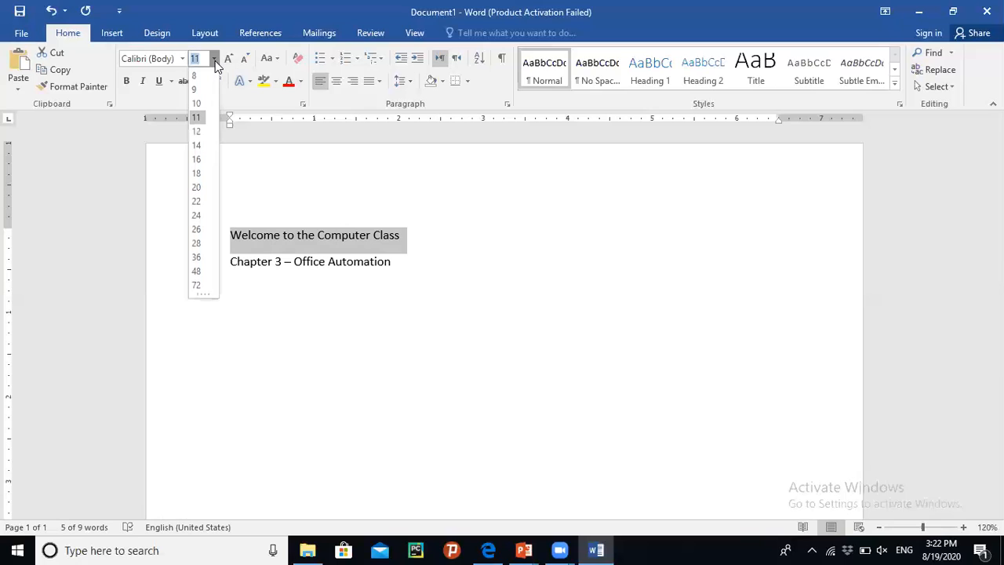
pyautogui.click(198, 244)
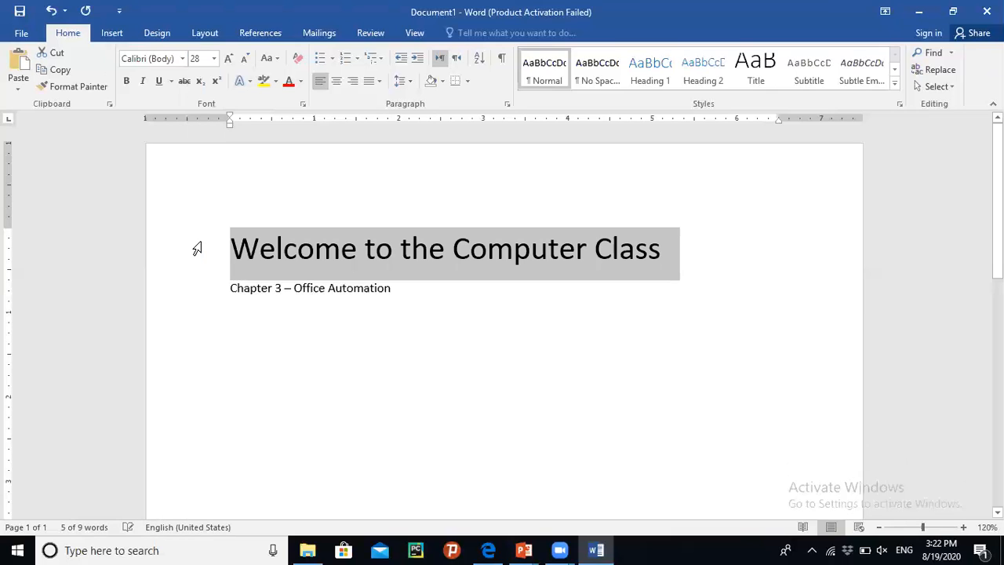
# - Format the title line in the Algerian font, bold and underlined
pyautogui.click(183, 59)
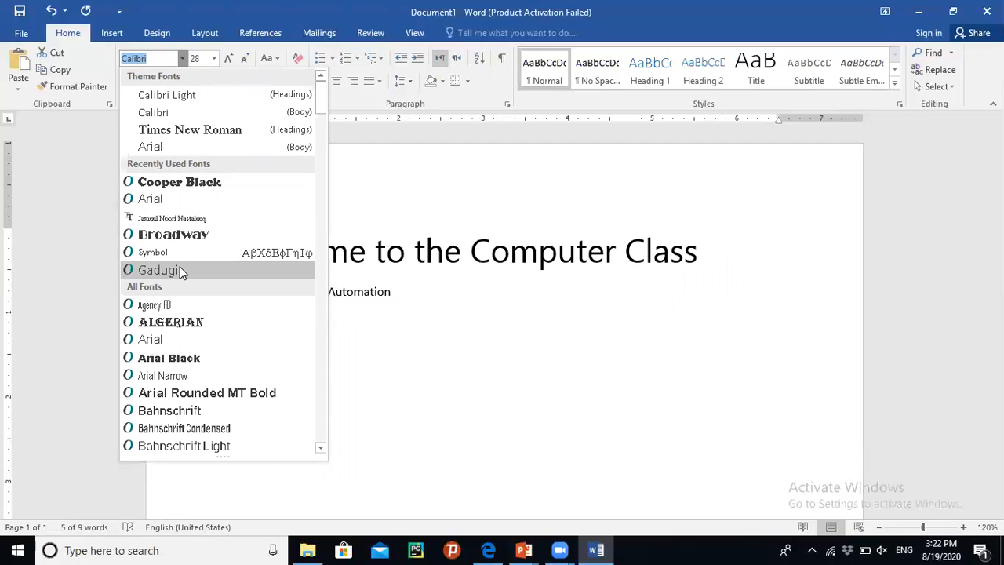
pyautogui.click(203, 325)
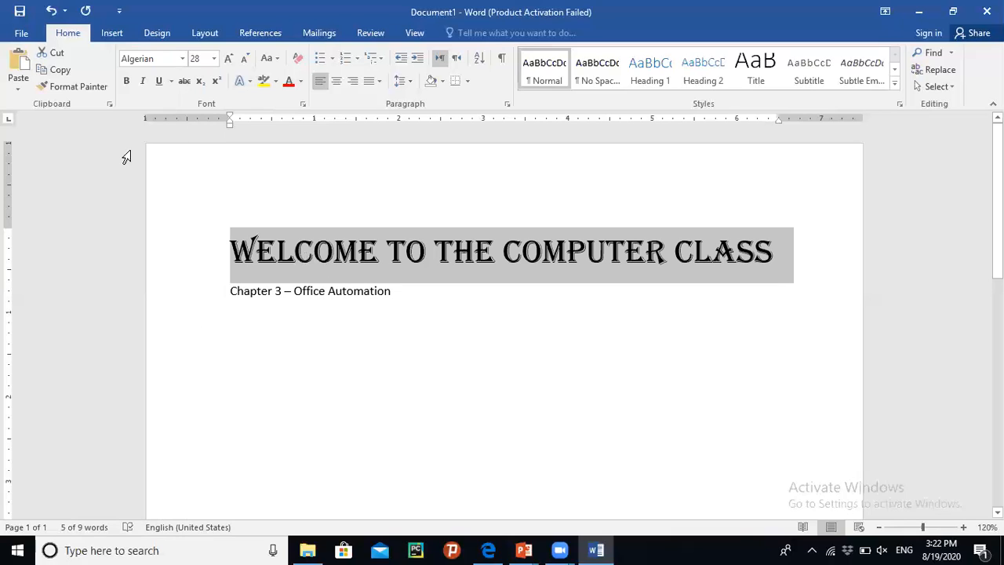
pyautogui.click(127, 87)
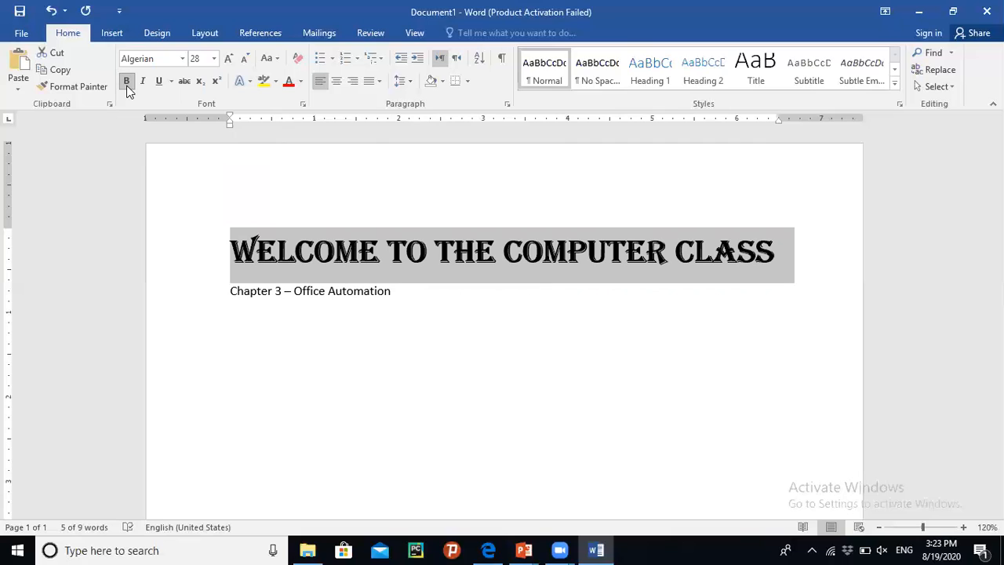
pyautogui.click(159, 82)
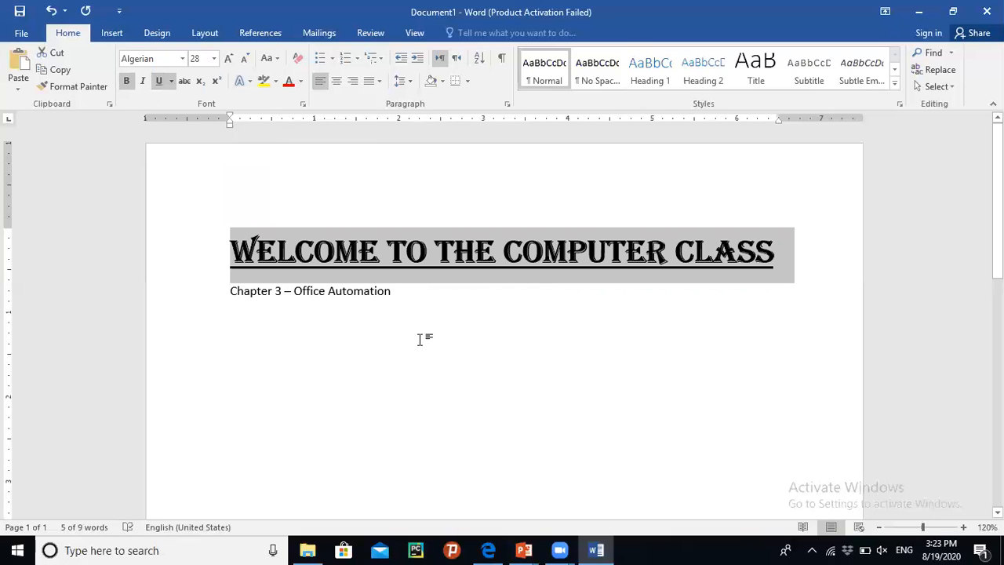
# - Select the 'Chapter 3 – Office Automation' line, set its size to 26 and centre it
pyautogui.click(409, 310)
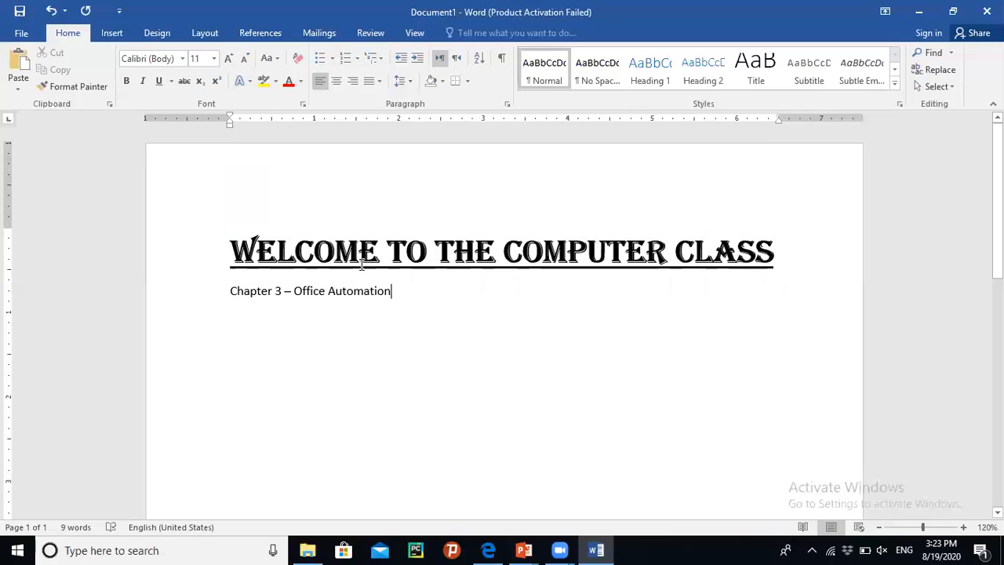
pyautogui.click(326, 290)
pyautogui.moveTo(397, 294); pyautogui.dragTo(179, 291)
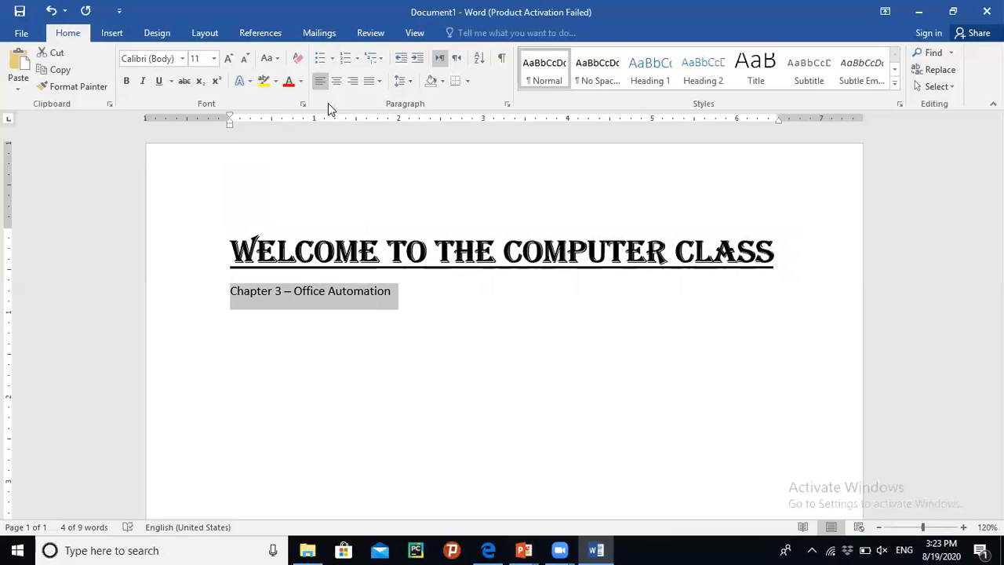
pyautogui.click(213, 59)
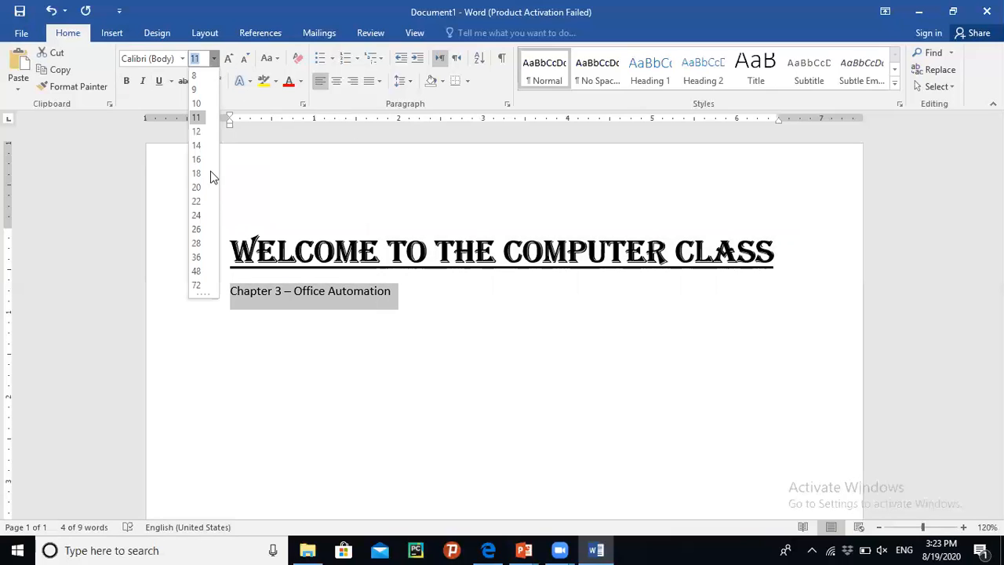
pyautogui.click(197, 229)
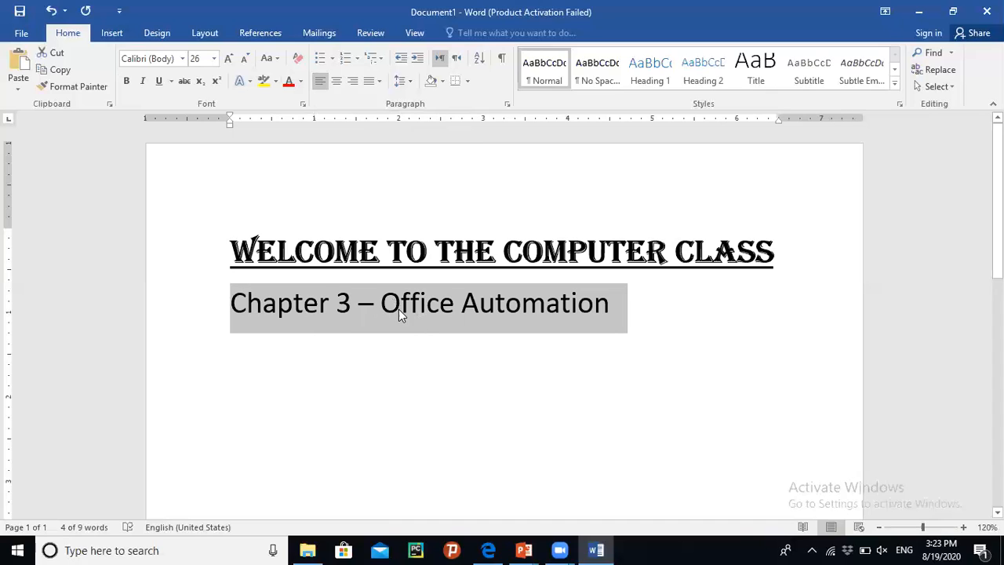
pyautogui.click(336, 82)
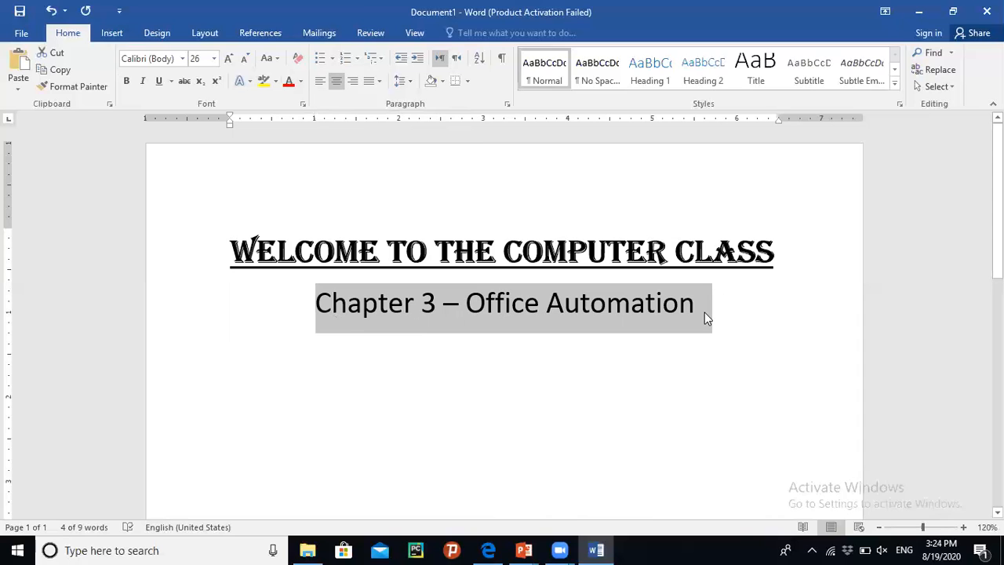
# - Add a blank line below the chapter line and type 'Office Automation' left-aligned, fixing the missing letter
pyautogui.press('End')
pyautogui.press('Return')
pyautogui.press('Return')
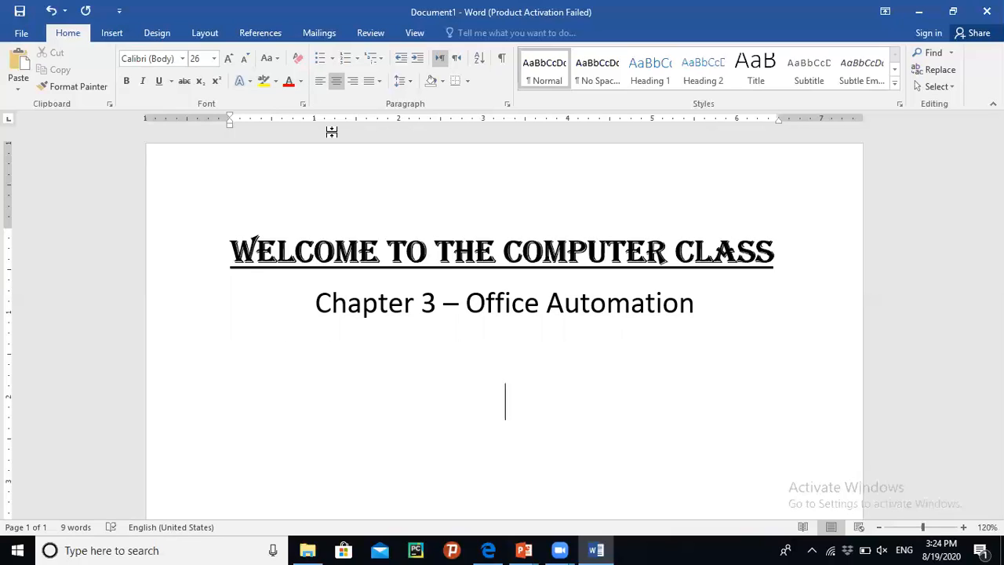
pyautogui.click(317, 81)
pyautogui.write('Office Autm')
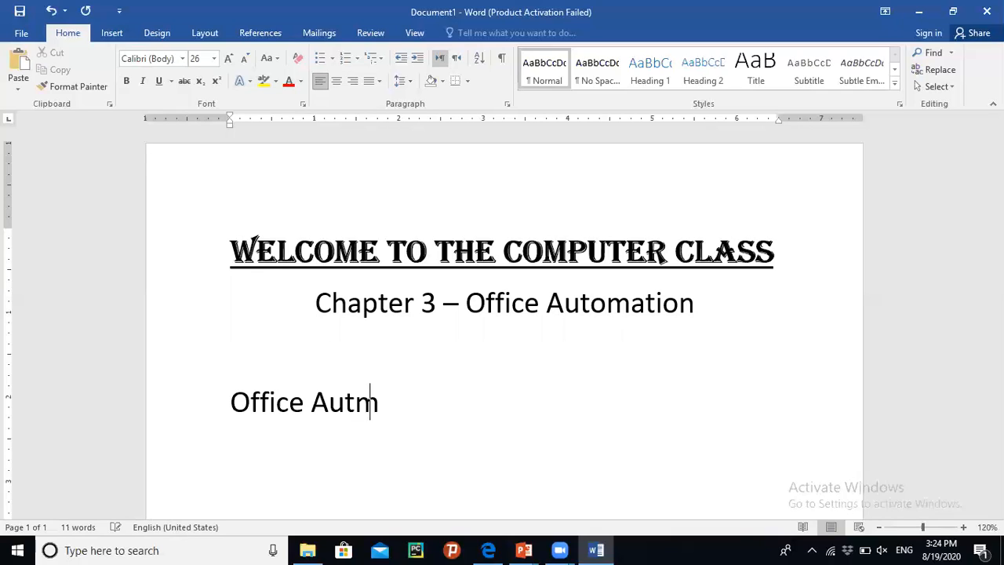
pyautogui.write('ation')
pyautogui.press('Left')
pyautogui.press('Left')
pyautogui.press('Left')
pyautogui.press('Left')
pyautogui.press('Left')
pyautogui.press('Left')
pyautogui.press('Left')
pyautogui.press('Right')
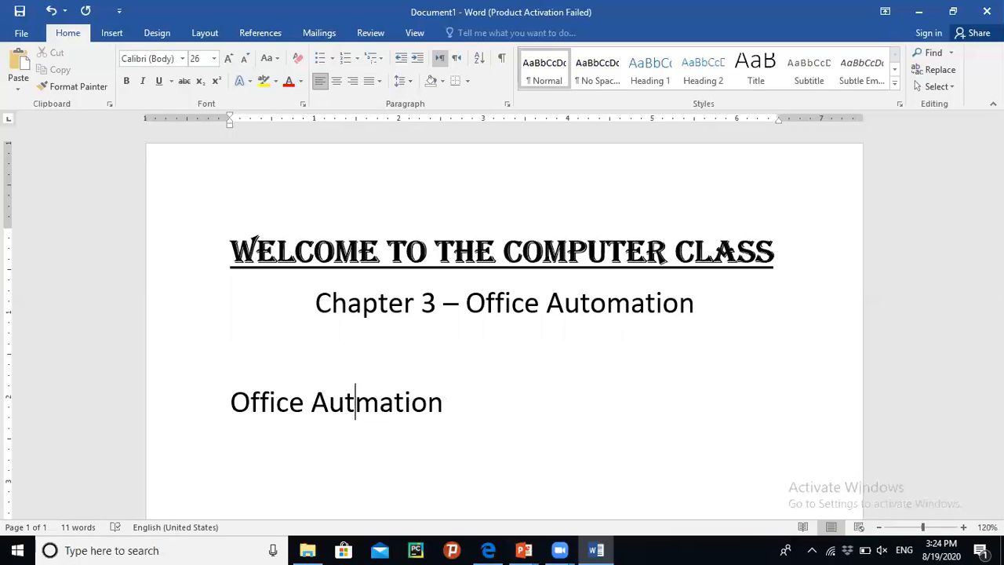
pyautogui.write('o')
pyautogui.press('Right')
pyautogui.press('Right')
pyautogui.press('Right')
pyautogui.press('Right')
pyautogui.press('Right')
pyautogui.press('Right')
# - Continue the paragraph with 'refers to the use of modern technology to perform routne or daily based task of an office.'
pyautogui.write('is')
pyautogui.press('BackSpace')
pyautogui.press('BackSpace')
pyautogui.write('refers to')
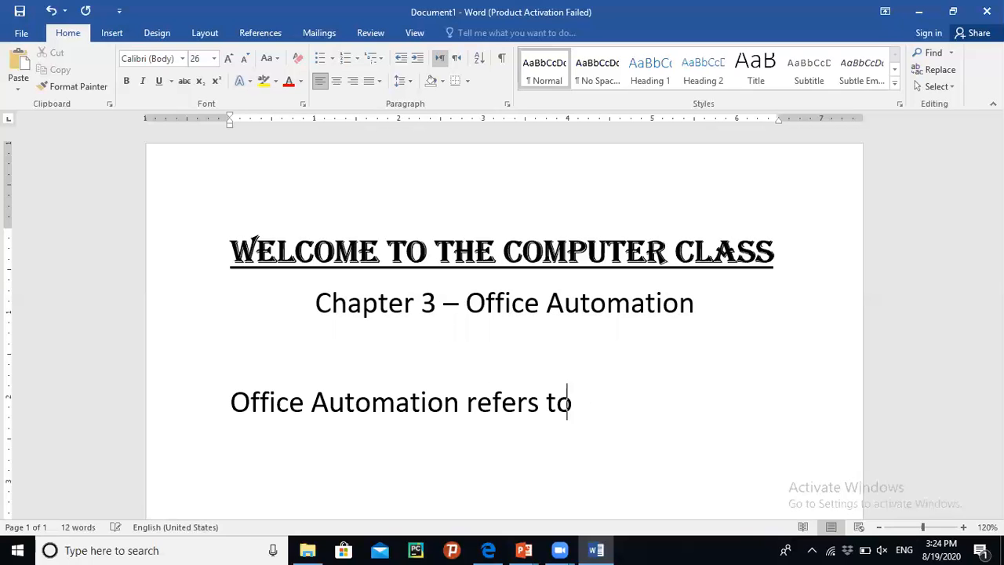
pyautogui.write(' the use of')
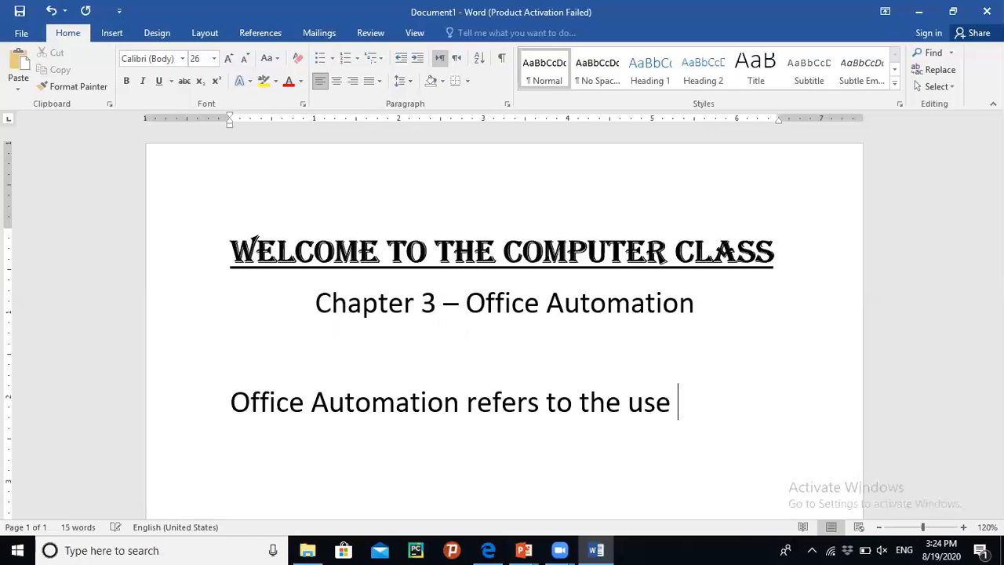
pyautogui.press('BackSpace')
pyautogui.write('of m')
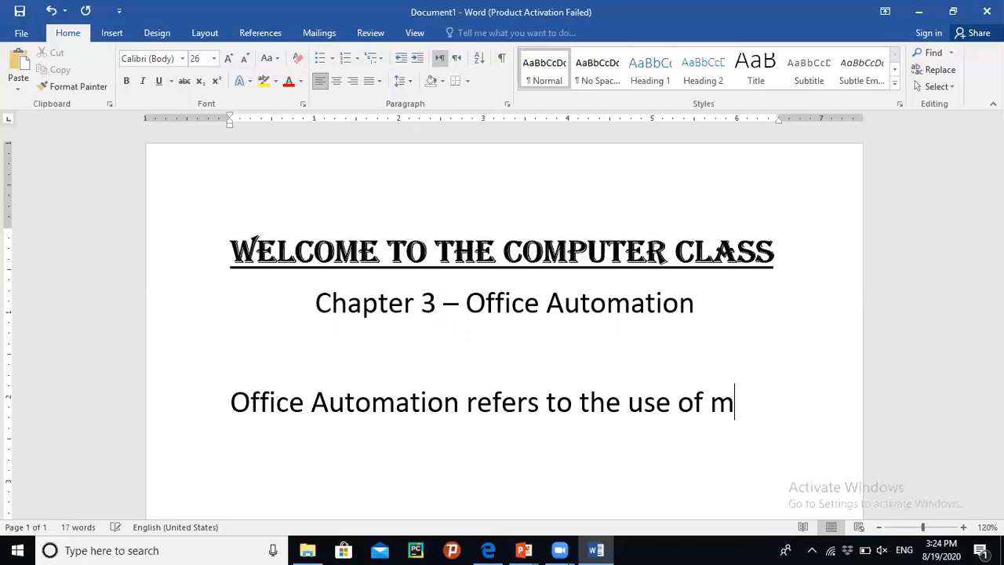
pyautogui.write('odern technolo')
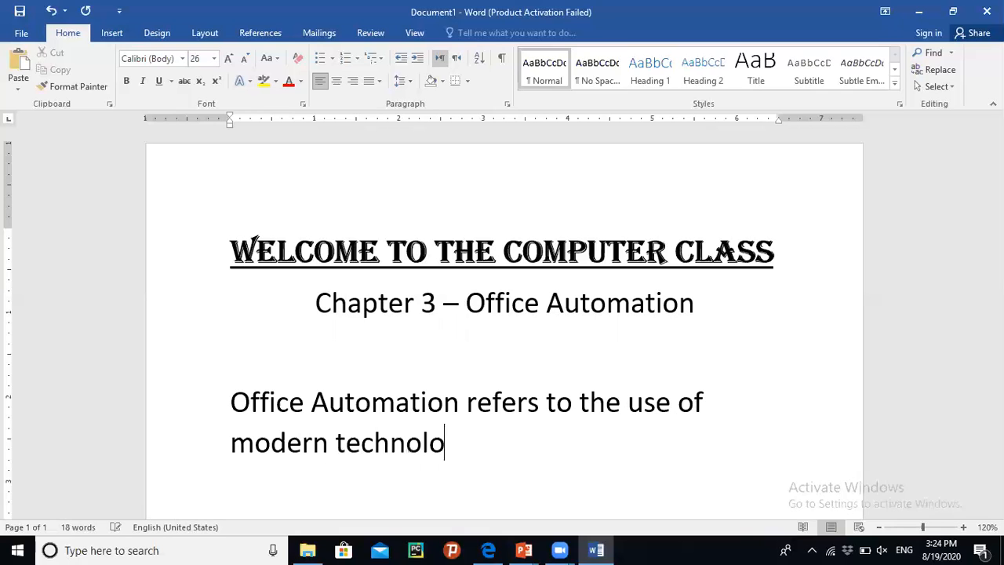
pyautogui.write('gy to perfor')
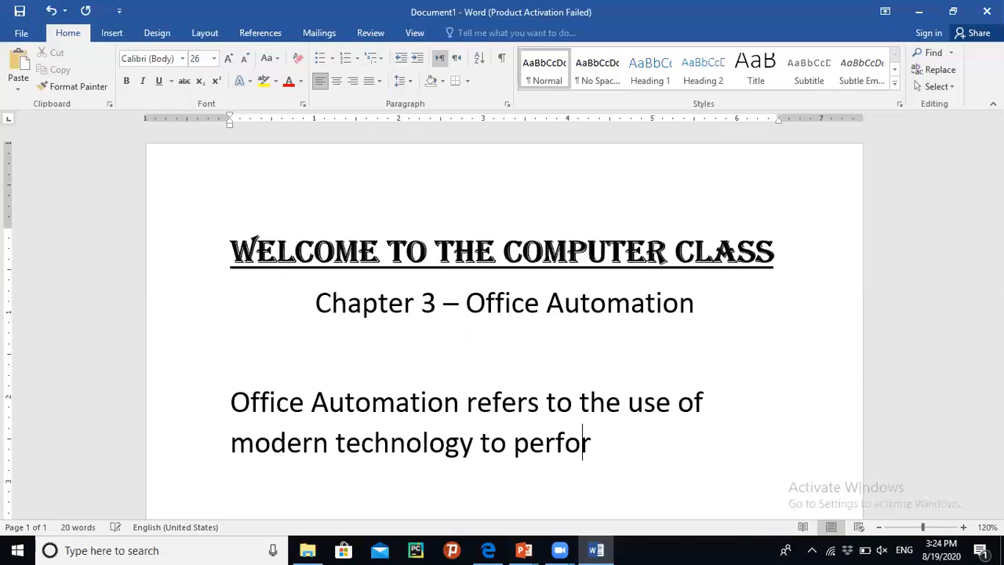
pyautogui.write('m routn')
pyautogui.write('e or dail')
pyautogui.write('y b')
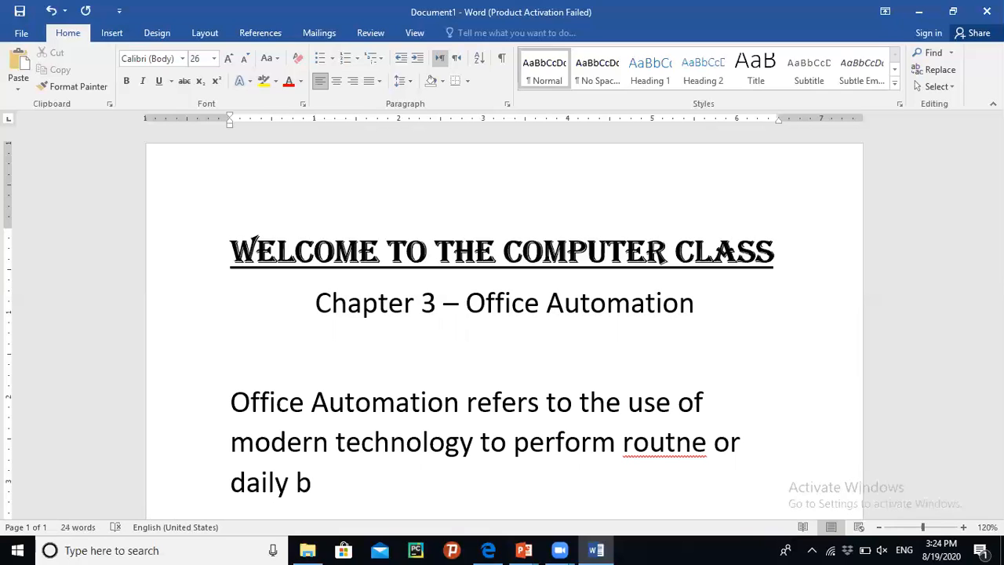
pyautogui.write('ased task of an')
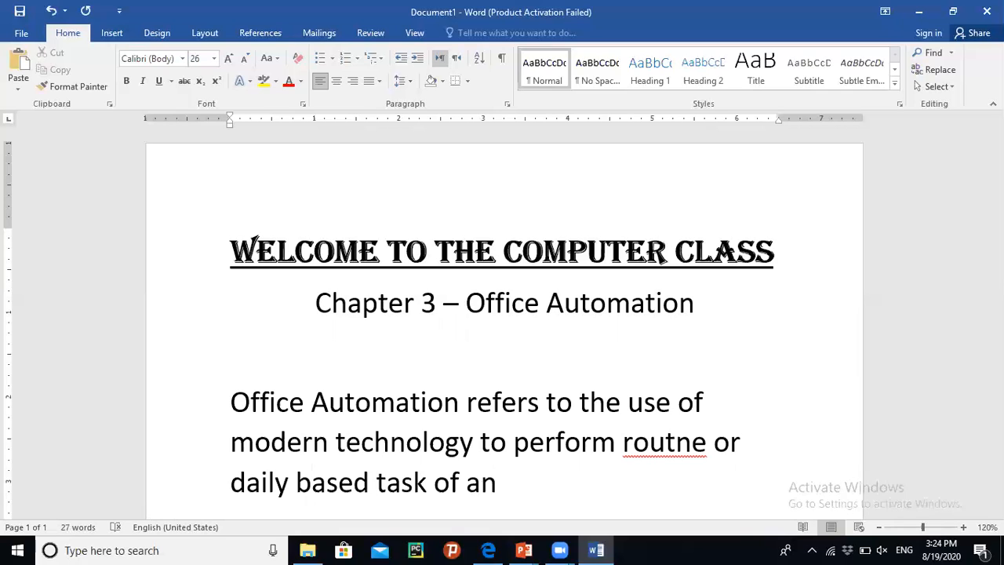
pyautogui.write(' office.')
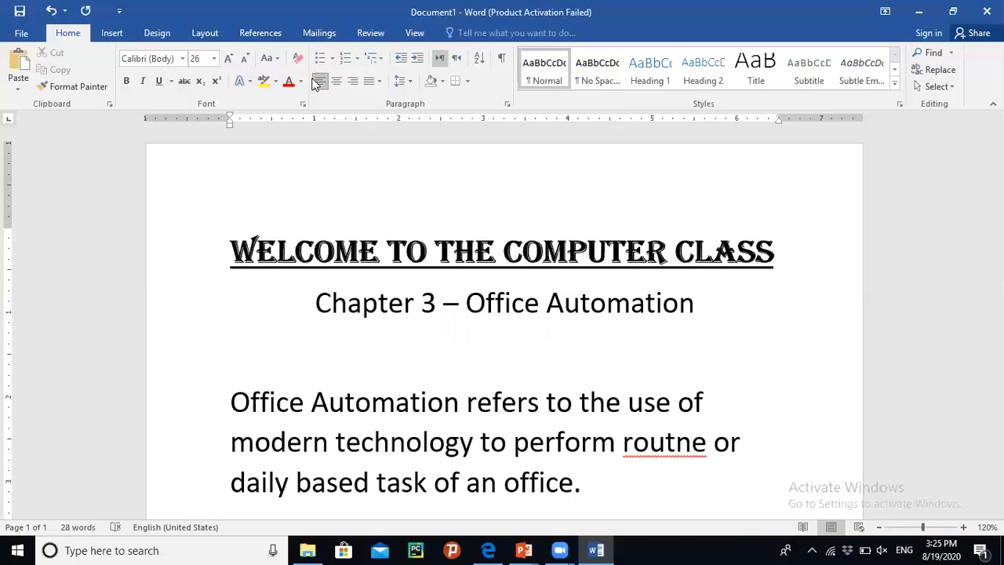
# - Correct the misspelled word 'routne' to 'routine' using the spelling suggestion
pyautogui.scroll(-3, 836, 306)
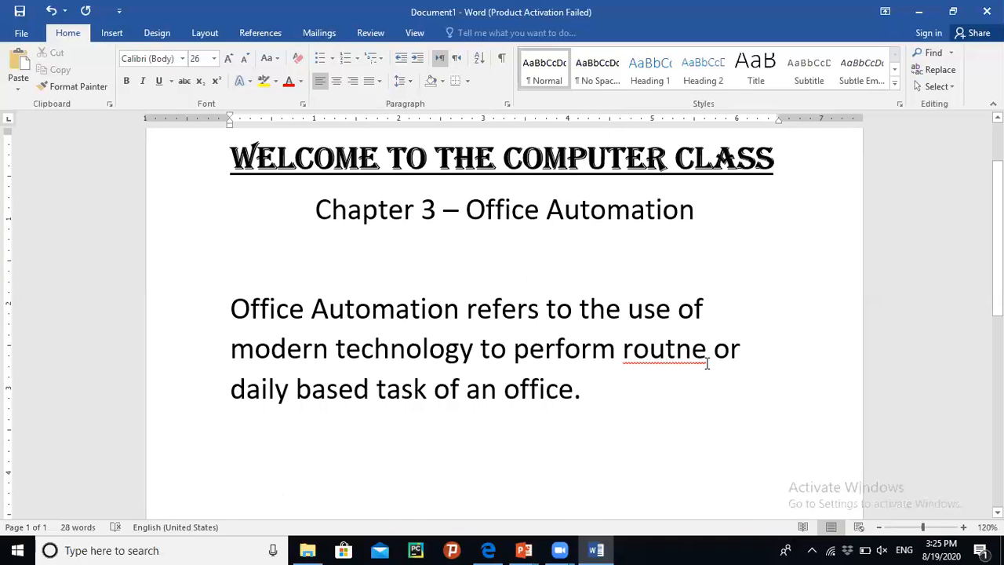
pyautogui.click(665, 351)
pyautogui.rightClick(664, 357)
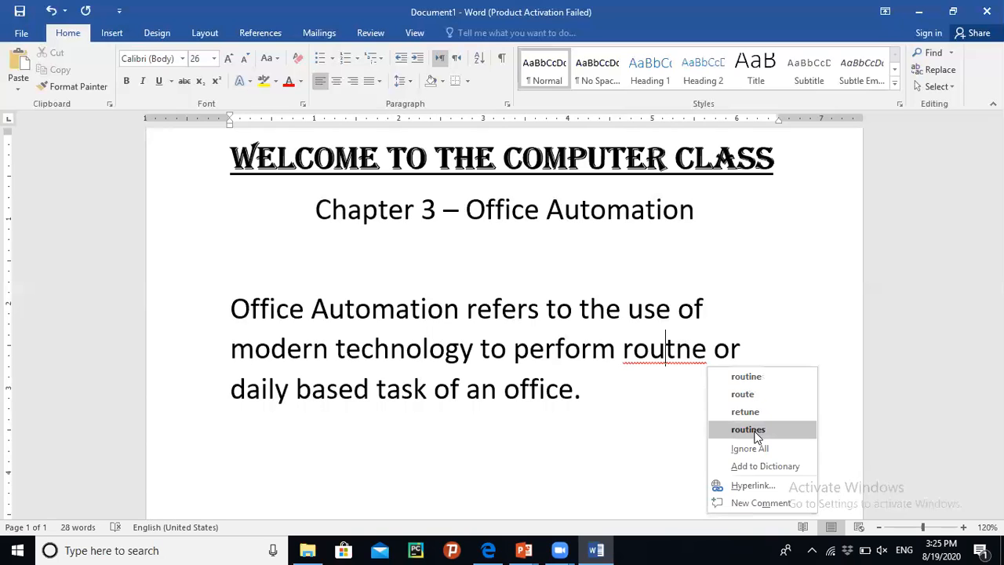
pyautogui.click(766, 384)
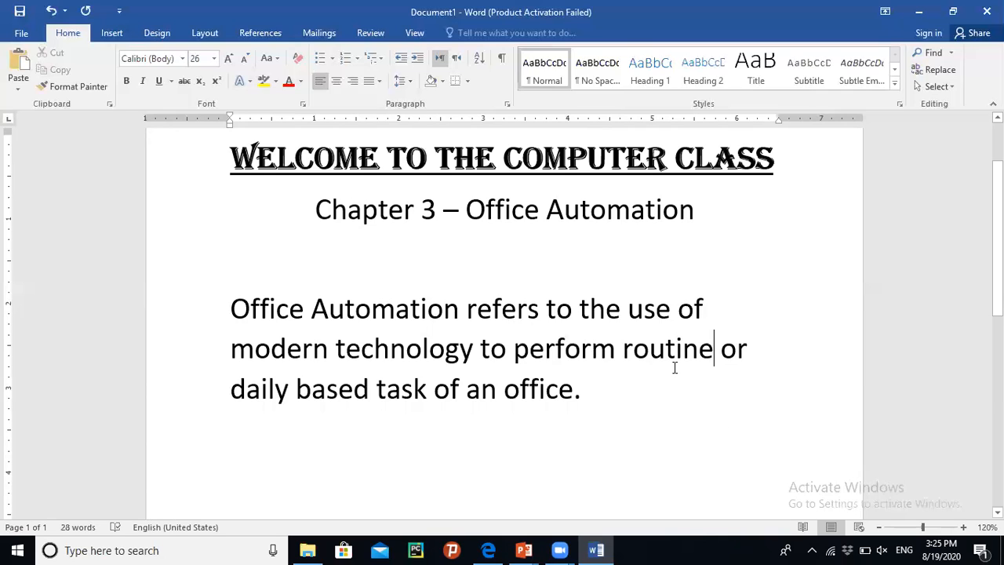
# - Select the explanatory paragraph and justify it
pyautogui.click(623, 433)
pyautogui.moveTo(594, 396); pyautogui.dragTo(230, 312)
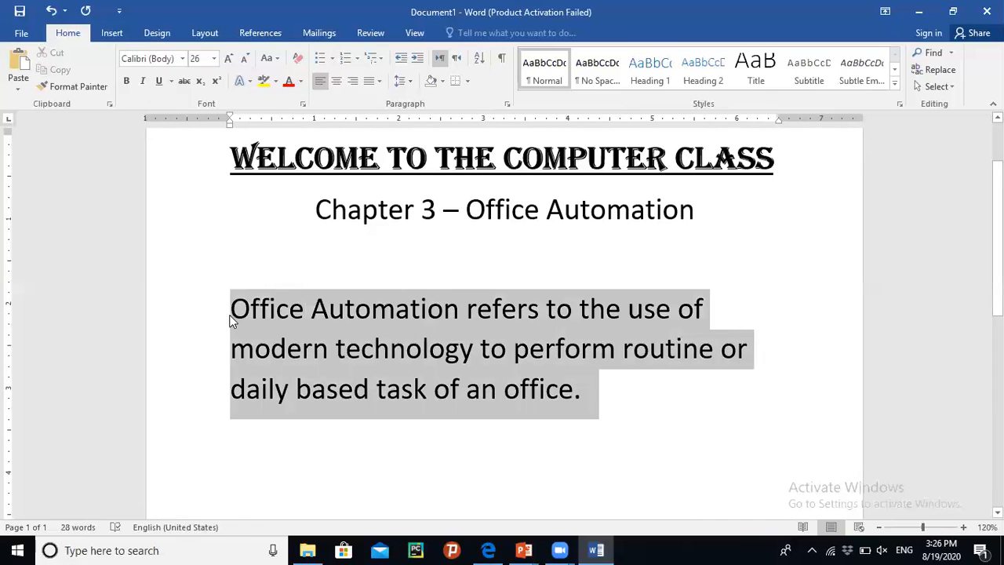
pyautogui.click(379, 81)
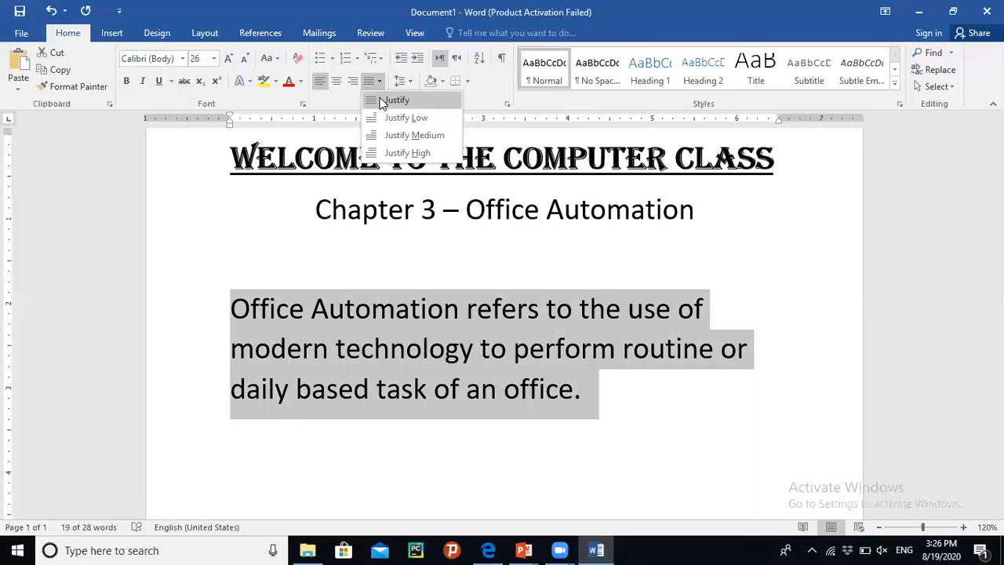
pyautogui.click(382, 100)
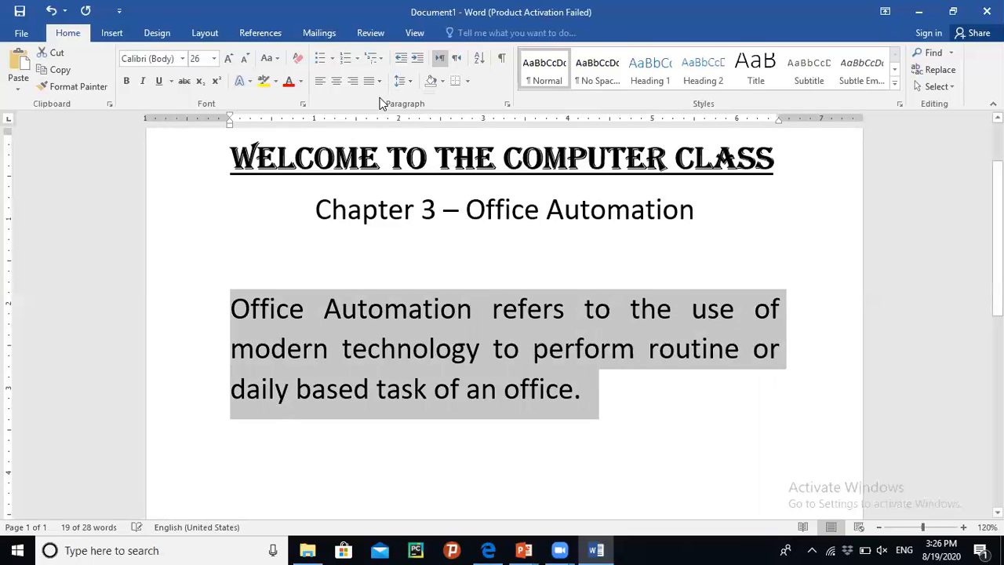
pyautogui.click(614, 417)
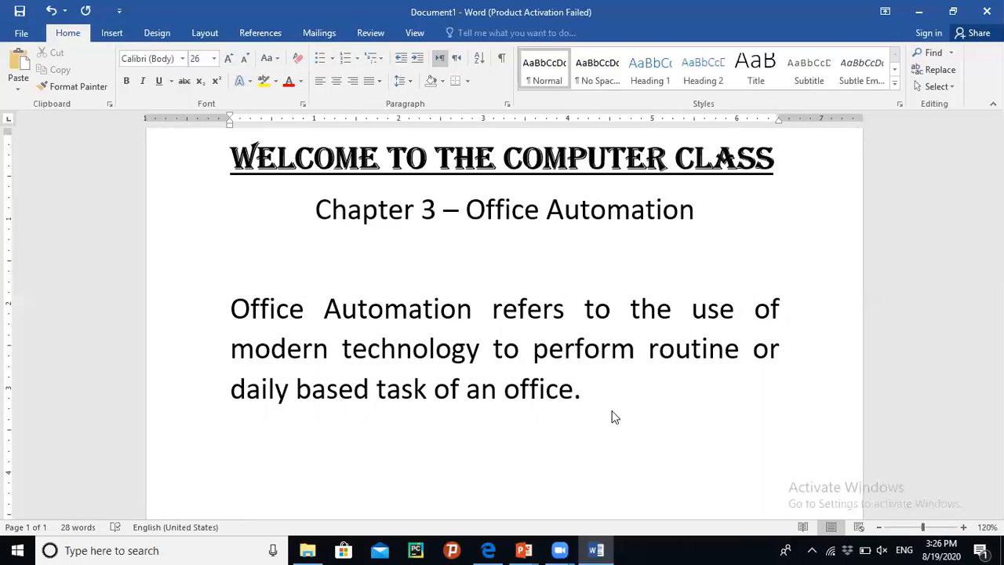
# - Try centring the explanatory paragraph, then set it back to justified
pyautogui.moveTo(589, 397); pyautogui.dragTo(236, 308)
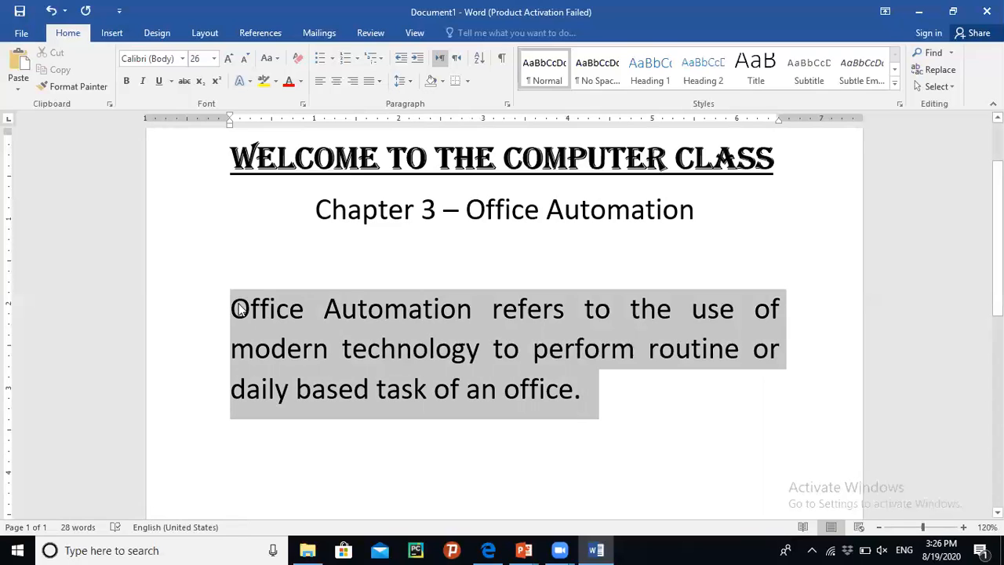
pyautogui.click(337, 83)
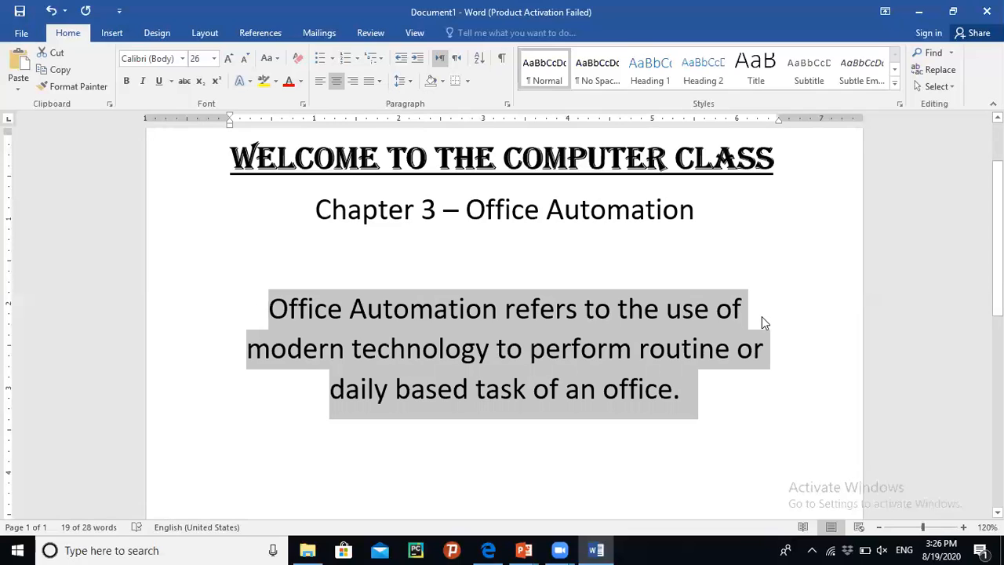
pyautogui.click(379, 80)
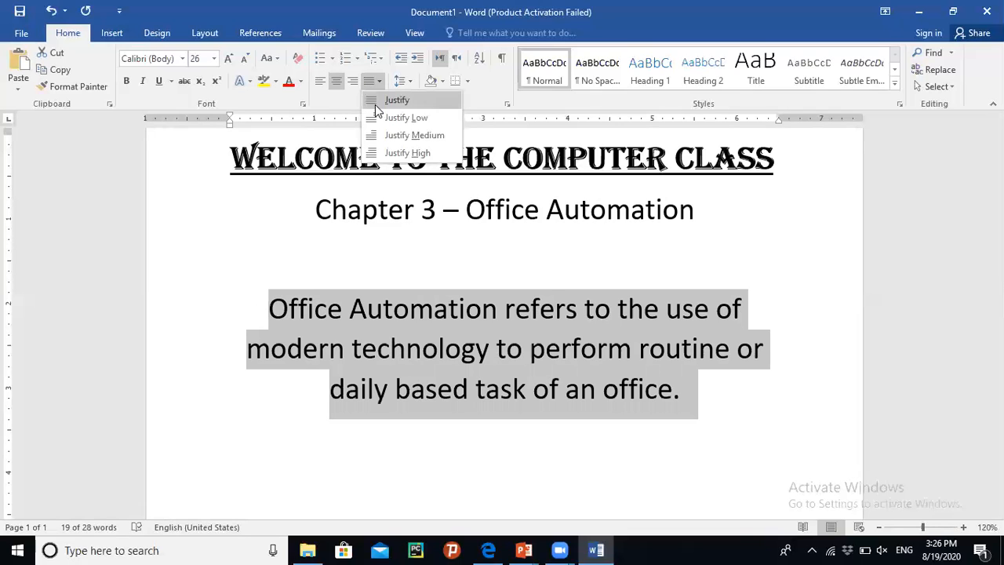
pyautogui.click(376, 106)
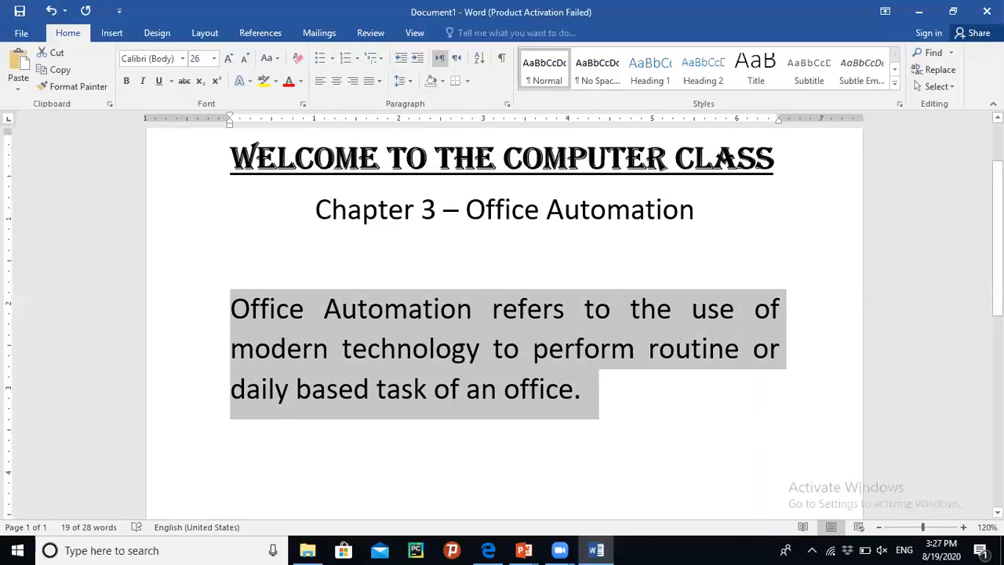
# - Colour the 'Welcome to the Computer Class' title light blue with a custom colour from More Colors
pyautogui.scroll(1, 502, 313)
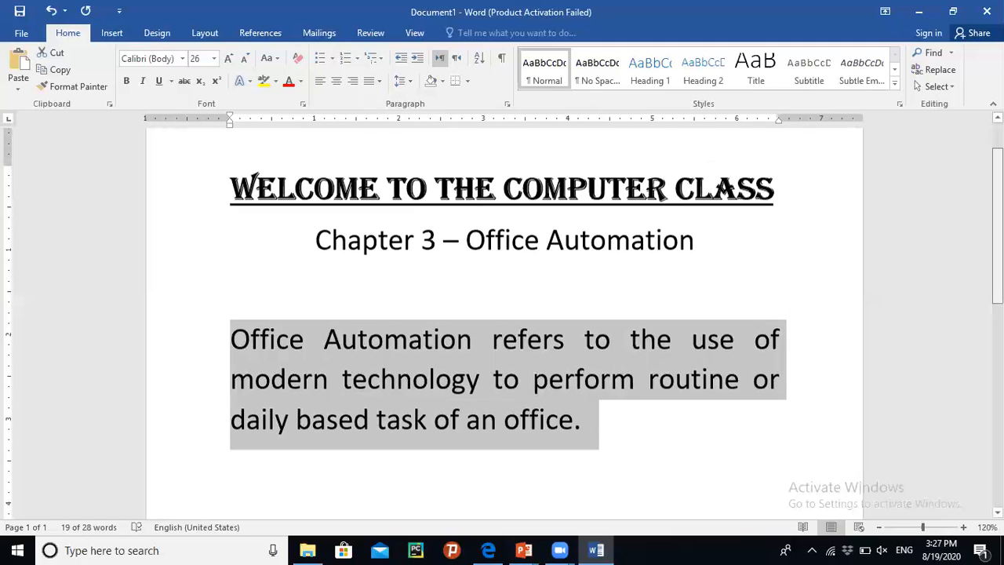
pyautogui.click(594, 403)
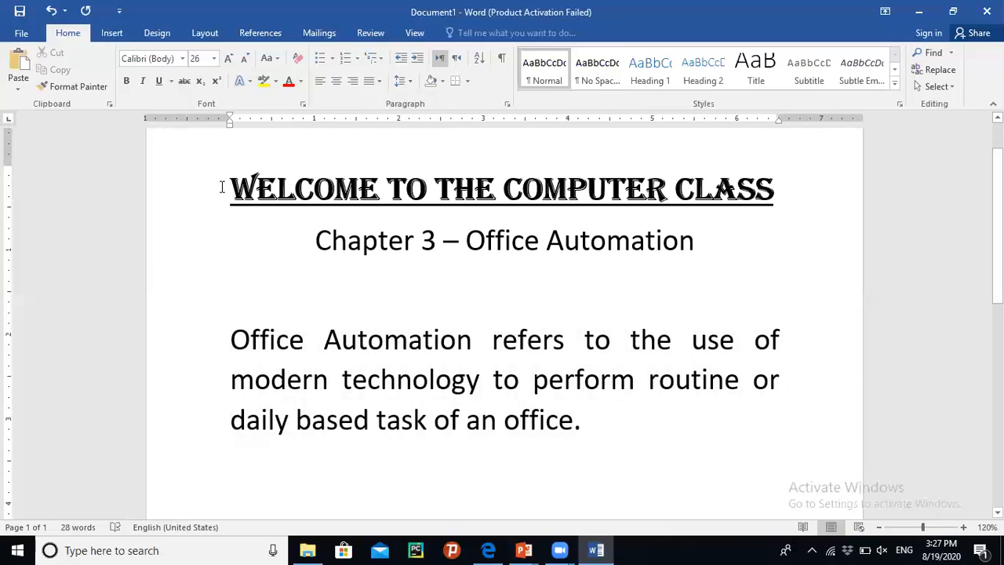
pyautogui.moveTo(226, 188); pyautogui.dragTo(780, 204)
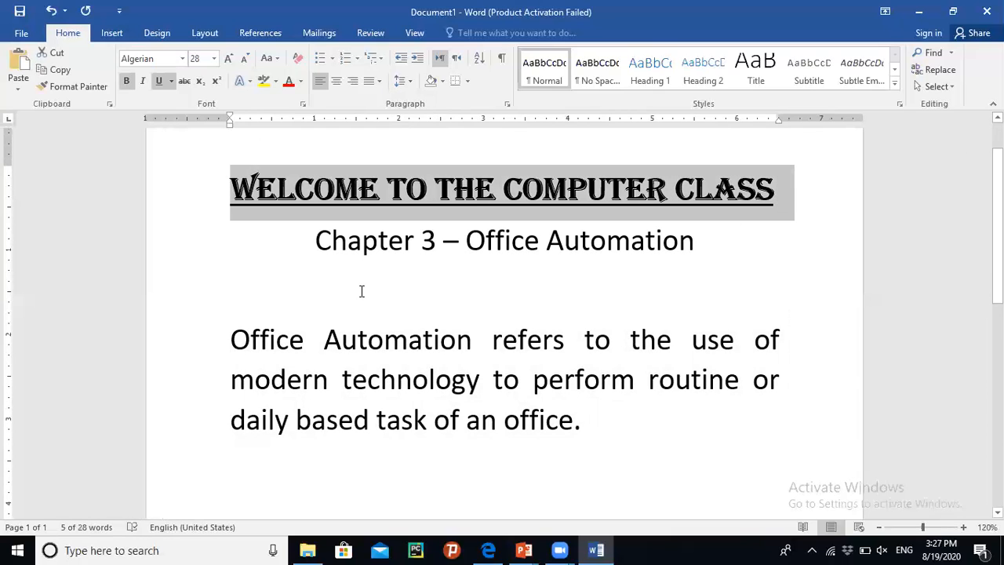
pyautogui.click(303, 85)
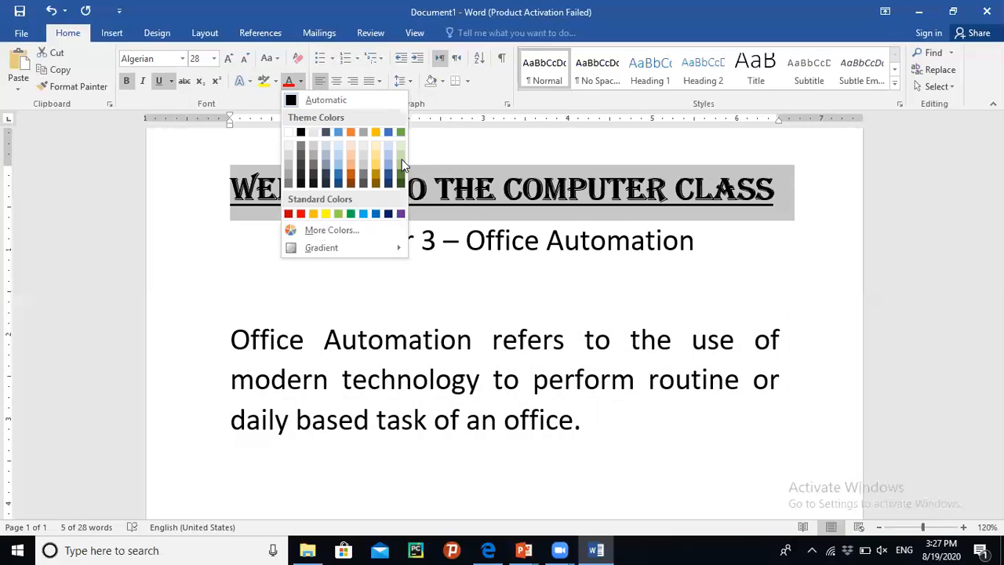
pyautogui.click(347, 240)
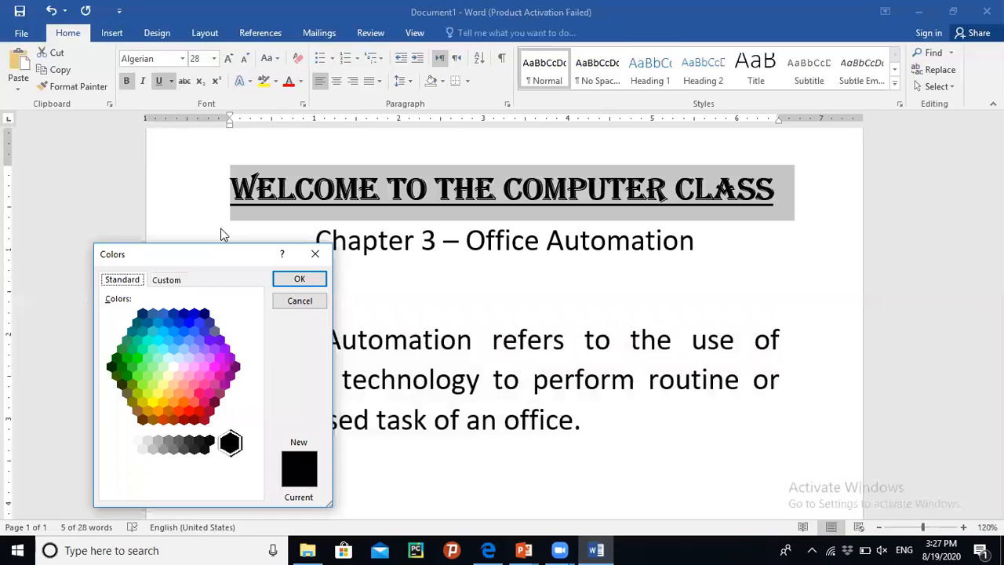
pyautogui.moveTo(215, 253); pyautogui.dragTo(126, 142)
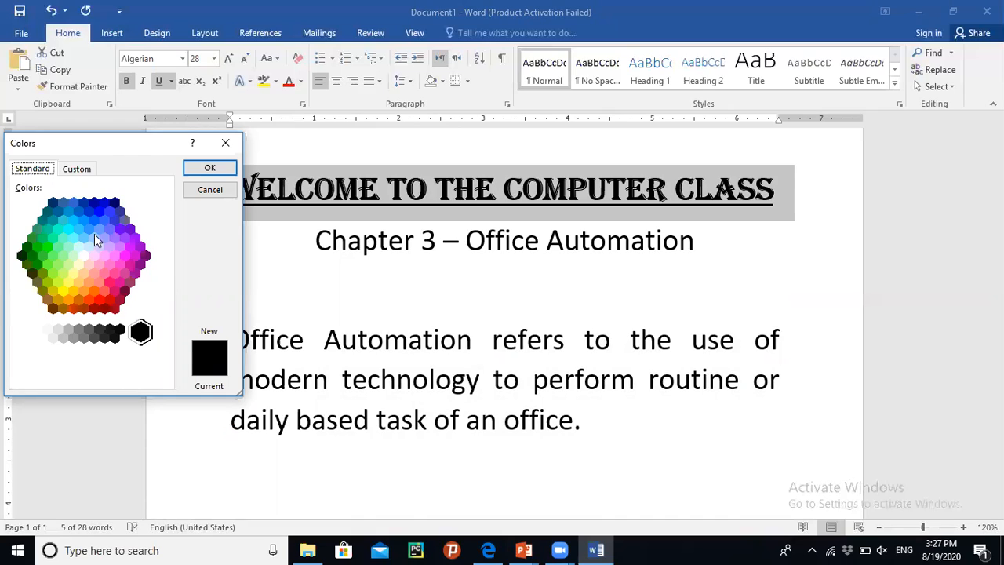
pyautogui.click(104, 239)
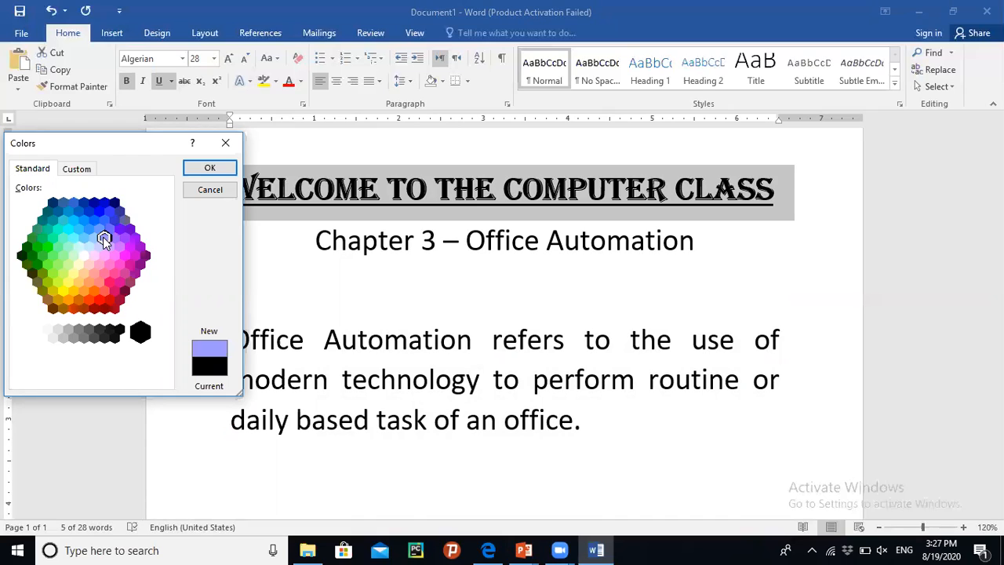
pyautogui.click(99, 228)
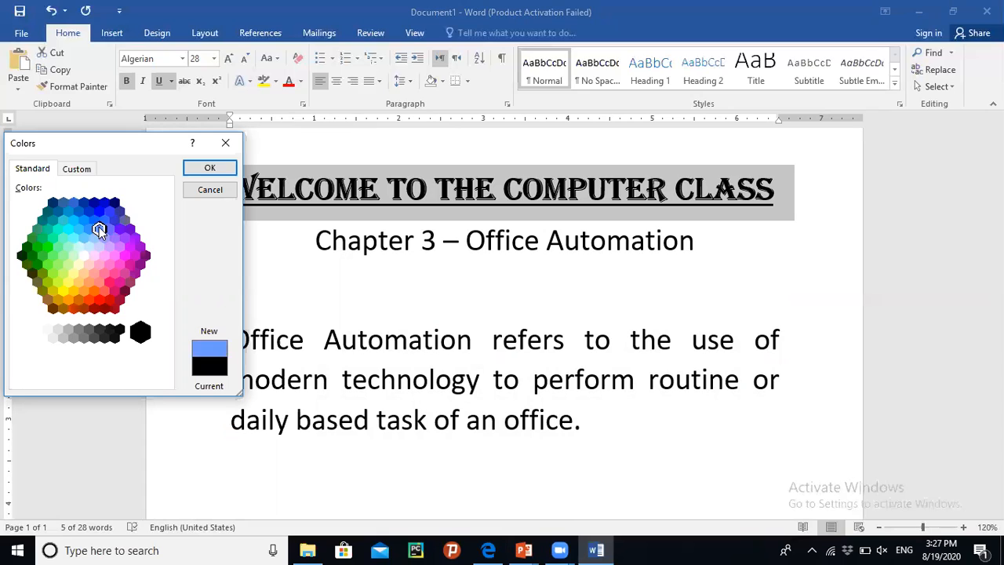
pyautogui.click(210, 168)
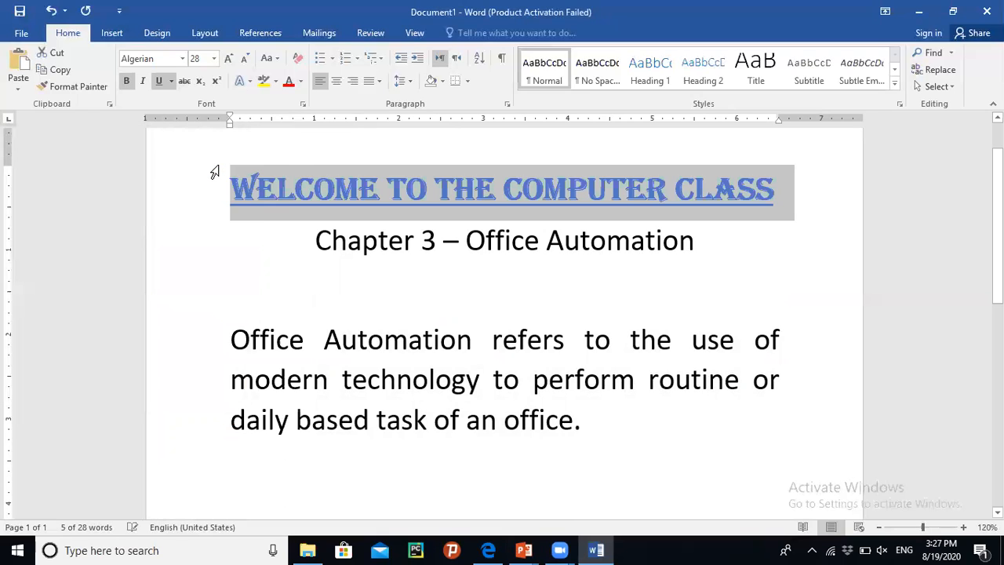
# - Select the chapter line and open the Font dialog to test the strikethrough effect
pyautogui.click(336, 257)
pyautogui.click(424, 327)
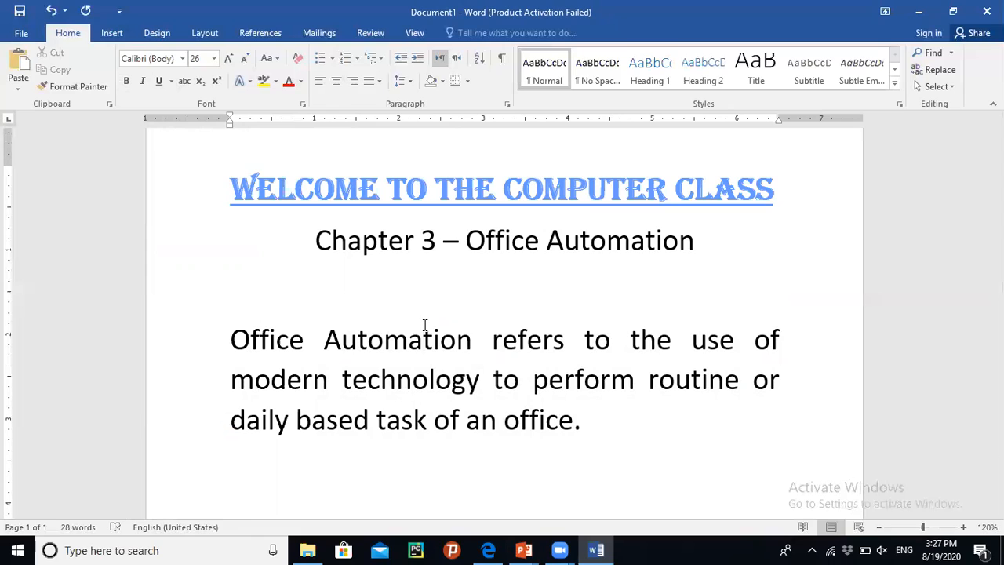
pyautogui.doubleClick(408, 251)
pyautogui.tripleClick(637, 264)
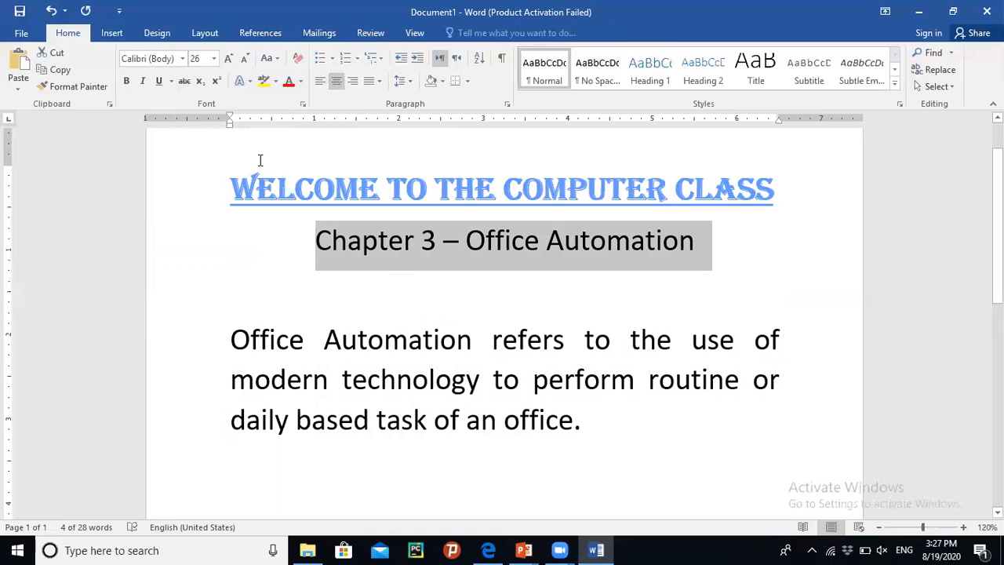
pyautogui.click(304, 104)
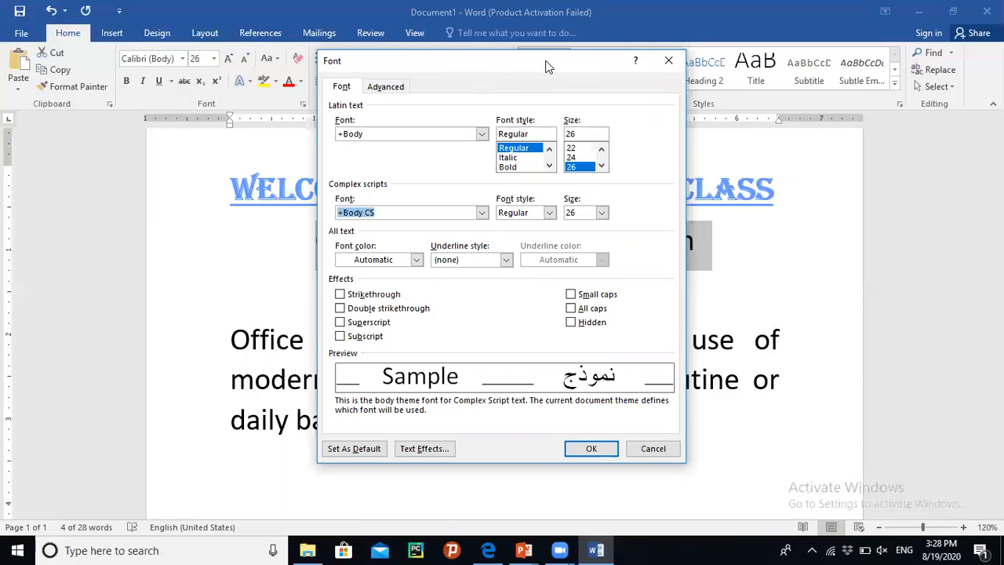
pyautogui.moveTo(551, 61); pyautogui.dragTo(486, 74)
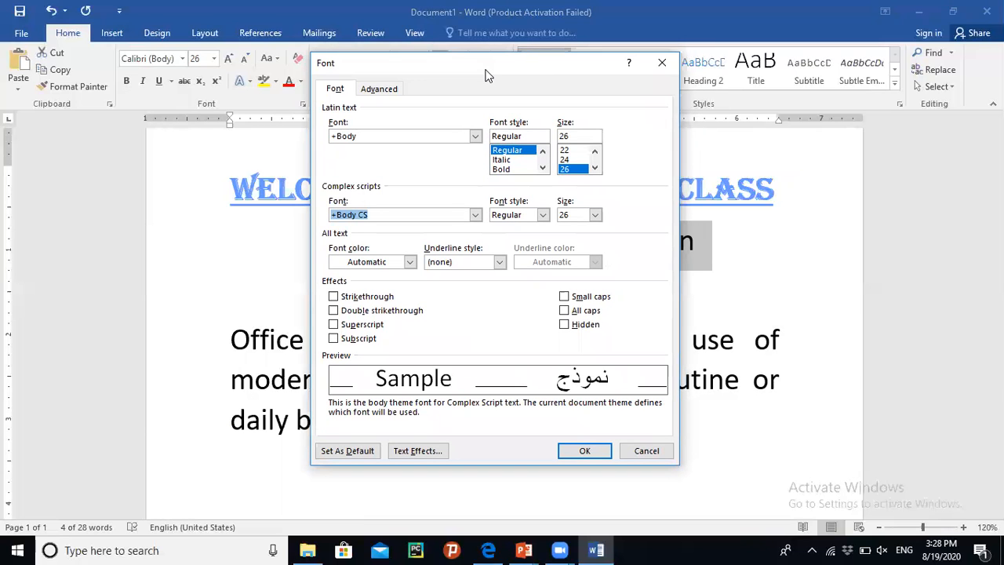
pyautogui.moveTo(486, 75); pyautogui.dragTo(860, 62)
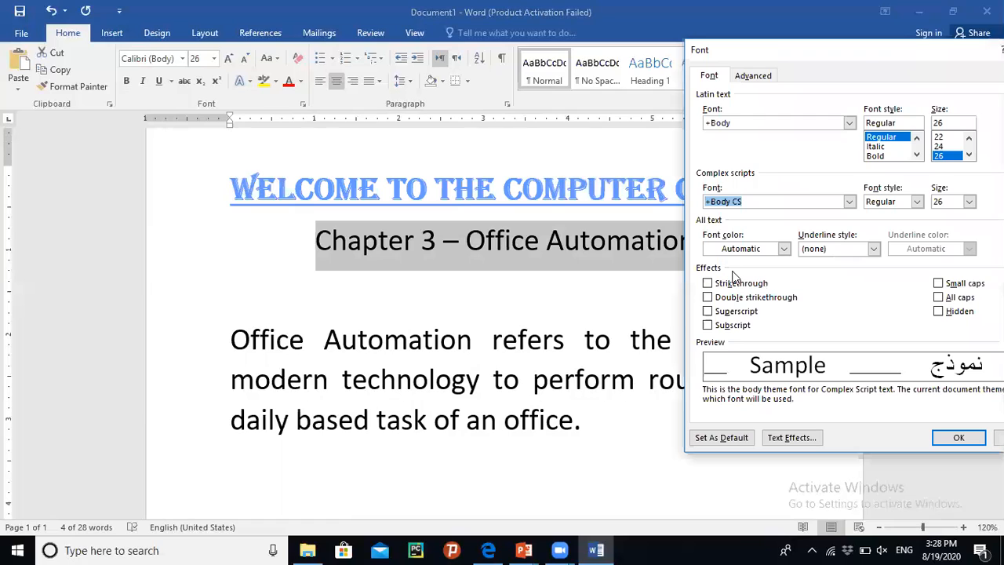
pyautogui.click(707, 285)
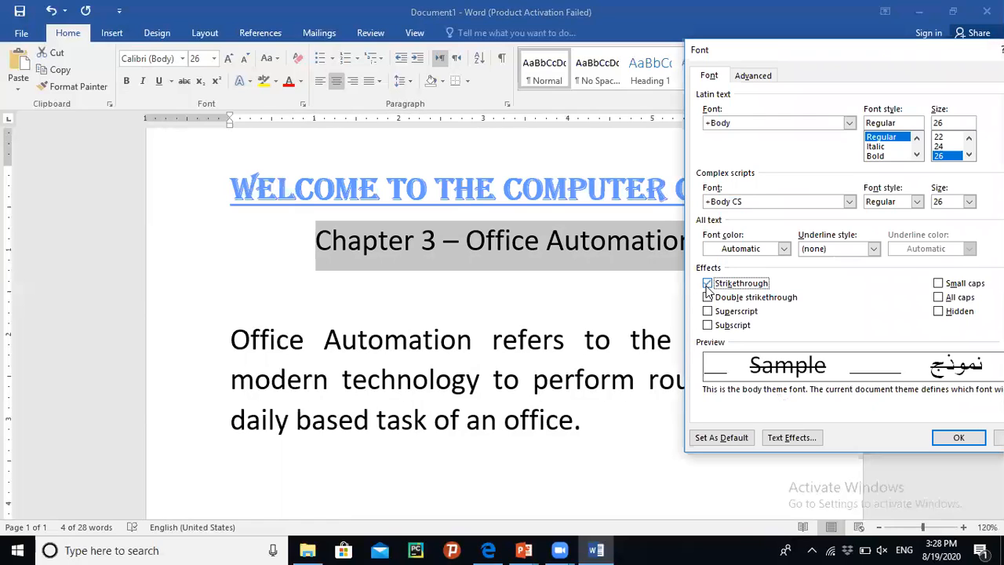
pyautogui.moveTo(749, 51); pyautogui.dragTo(698, 40)
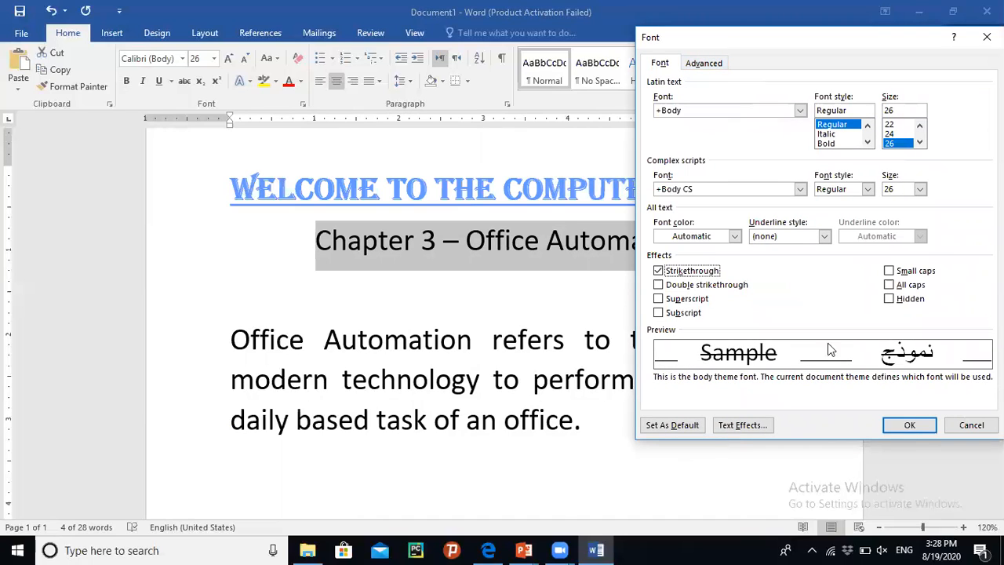
# - Try the double strikethrough, superscript and subscript effects, leaving all of them cleared
pyautogui.click(659, 286)
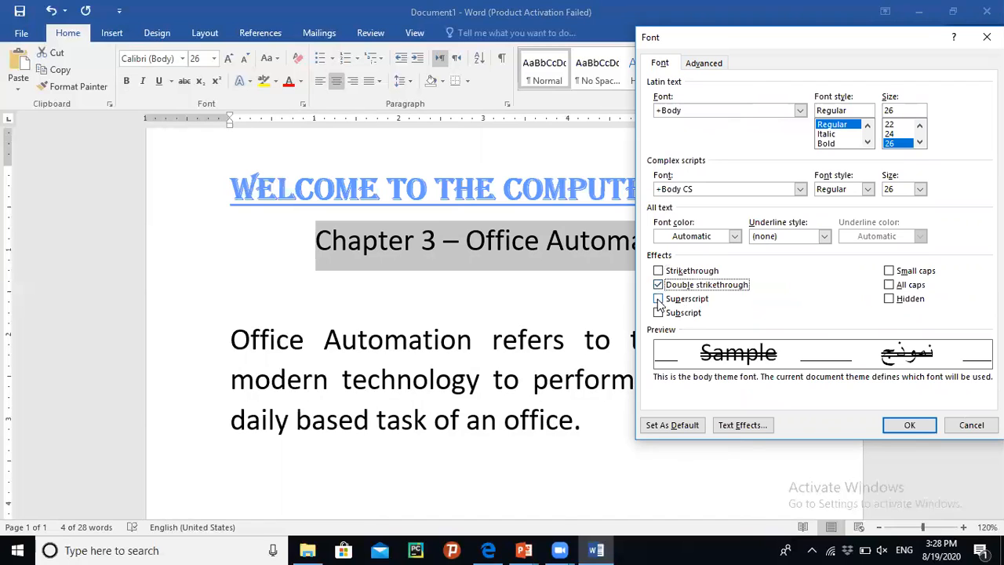
pyautogui.click(659, 300)
pyautogui.click(659, 313)
pyautogui.click(659, 287)
pyautogui.click(659, 285)
pyautogui.click(659, 313)
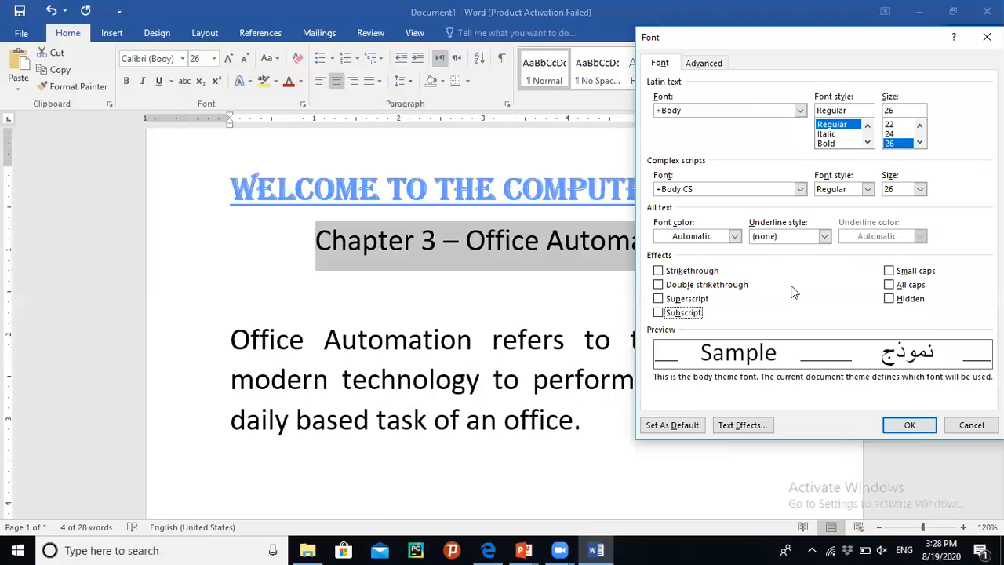
# - Try the small caps, all caps and hidden effects on the chapter line
pyautogui.click(889, 271)
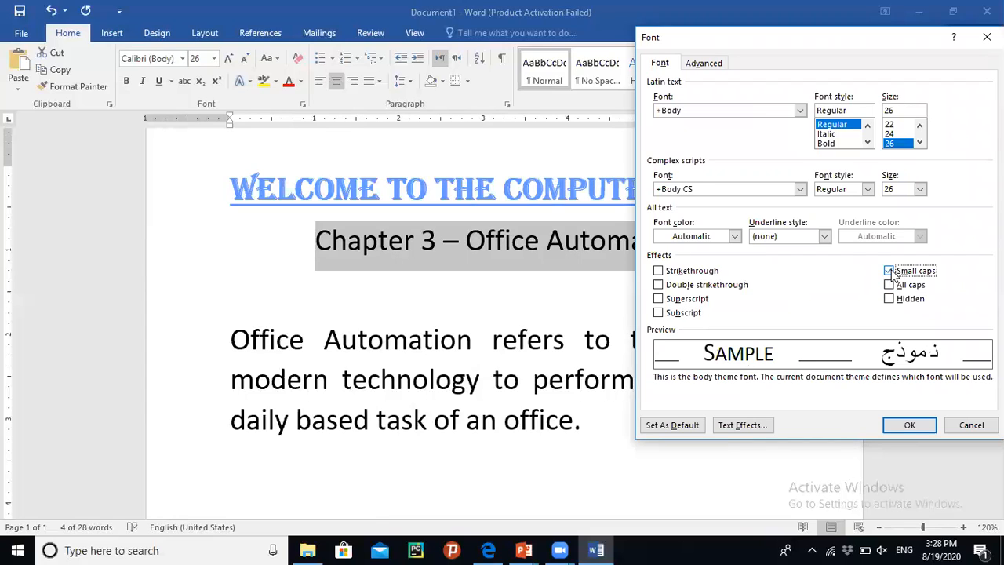
pyautogui.click(890, 285)
pyautogui.click(889, 271)
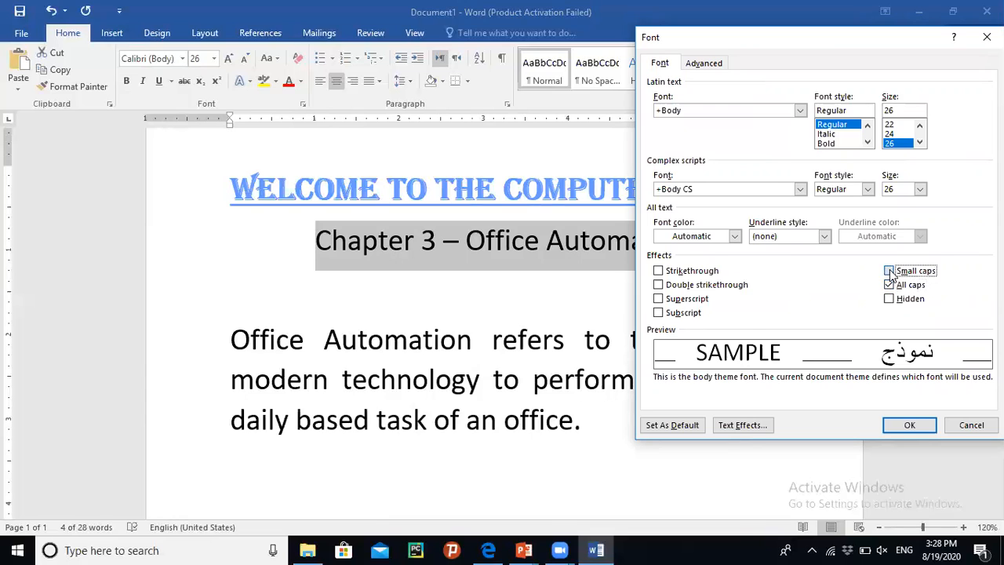
pyautogui.click(889, 300)
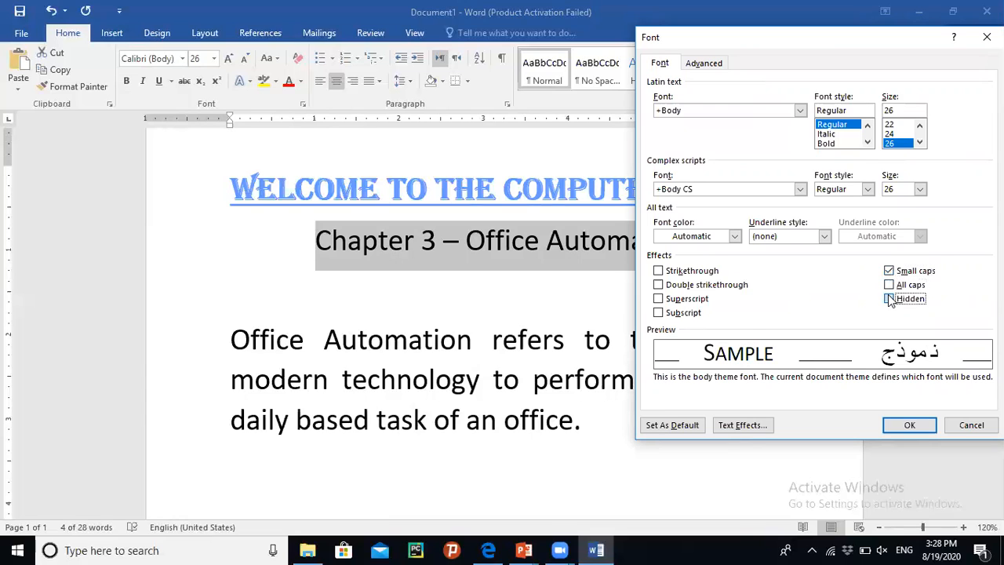
pyautogui.click(889, 271)
pyautogui.click(888, 300)
# - Apply strikethrough to the chapter line, then undo it
pyautogui.click(690, 272)
pyautogui.click(908, 425)
pyautogui.click(687, 269)
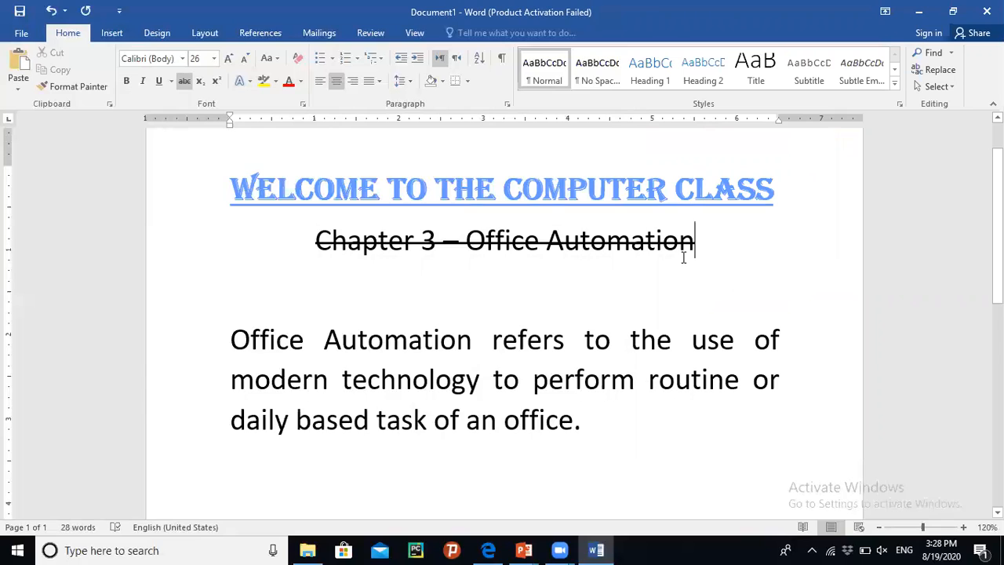
pyautogui.hotkey('ctrl', 'z')
pyautogui.click(625, 305)
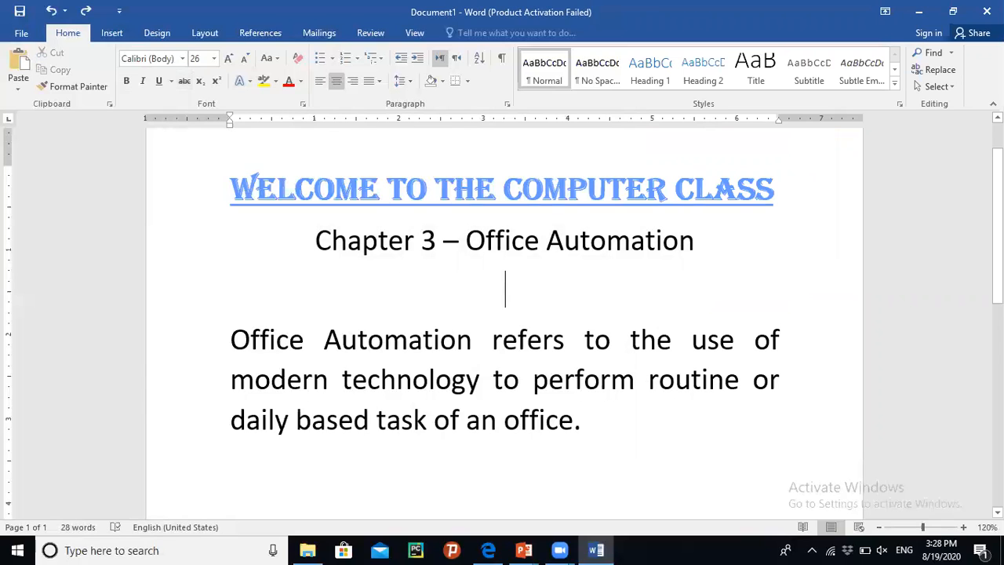
# - Apply the i., ii., iii. Roman numeral numbering format to the Office Automation paragraph
pyautogui.scroll(-3, 500, 298)
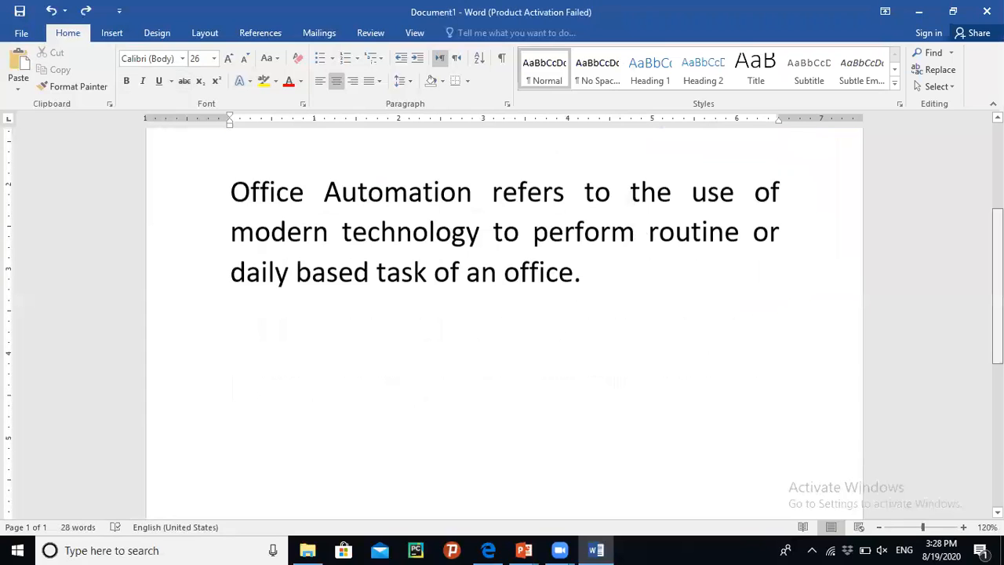
pyautogui.scroll(2, 500, 298)
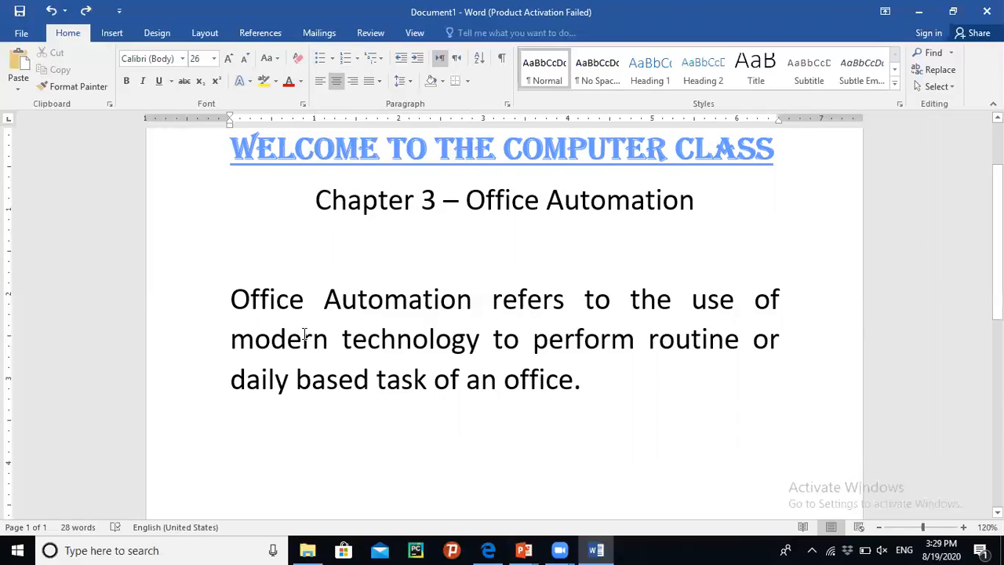
pyautogui.click(226, 303)
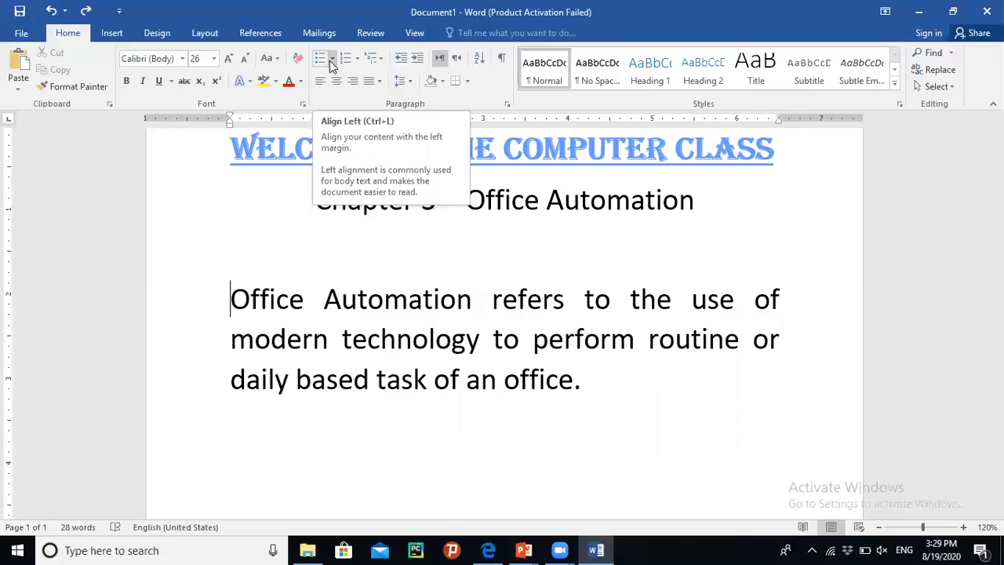
pyautogui.click(359, 60)
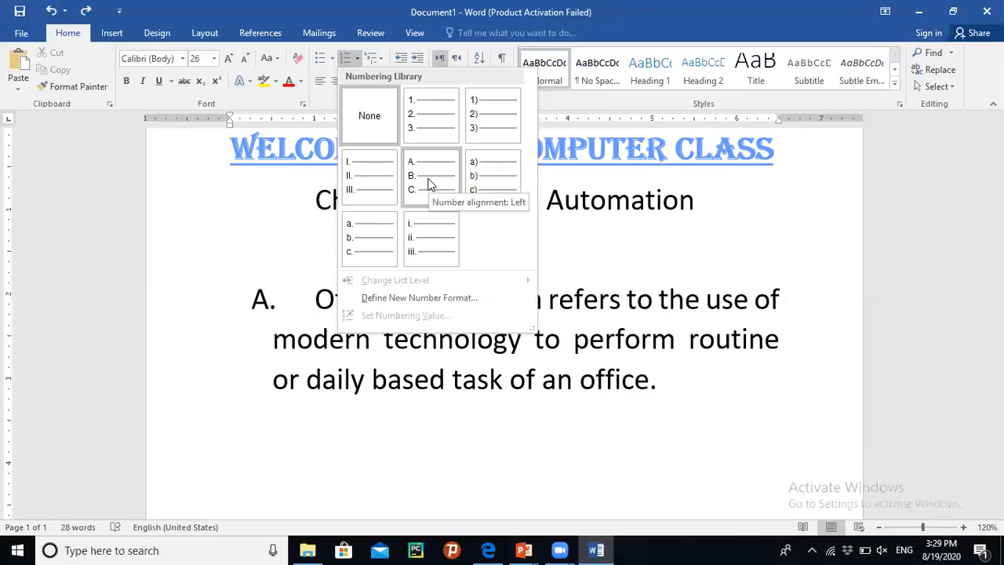
pyautogui.click(425, 225)
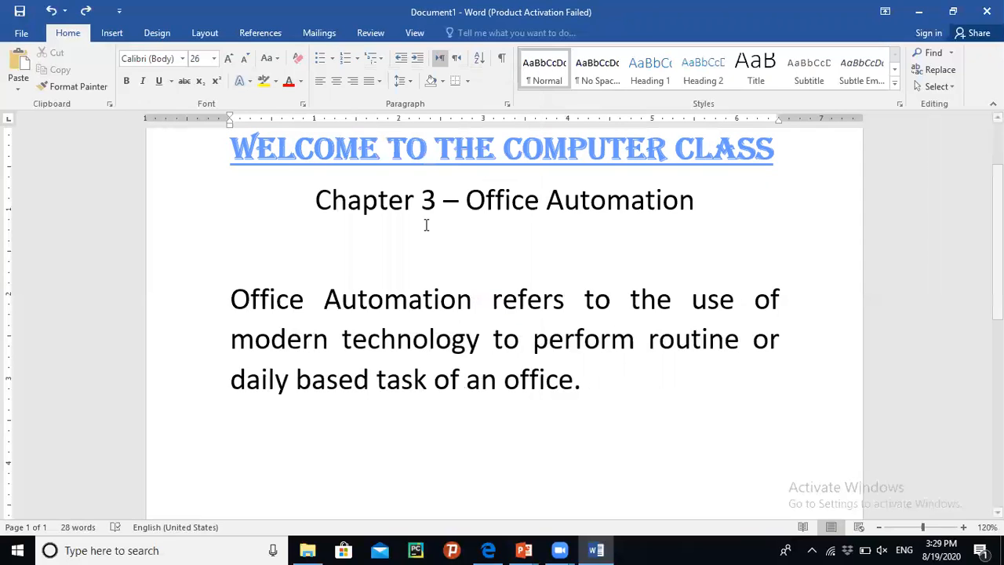
# - Add the list items "Second point" and "Third point" below the first numbered point
pyautogui.press('Return')
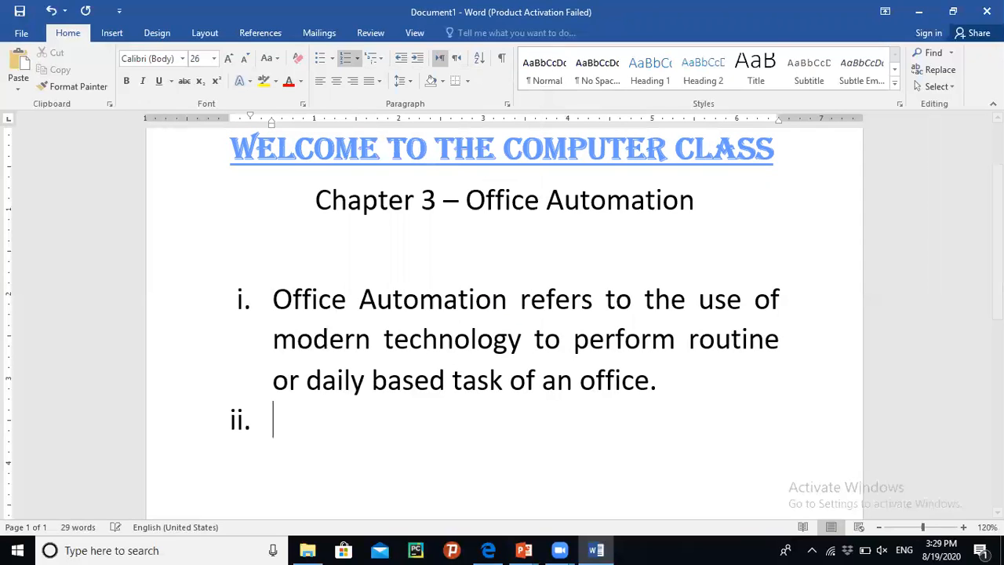
pyautogui.write('second point')
pyautogui.press('Return')
pyautogui.write('thir')
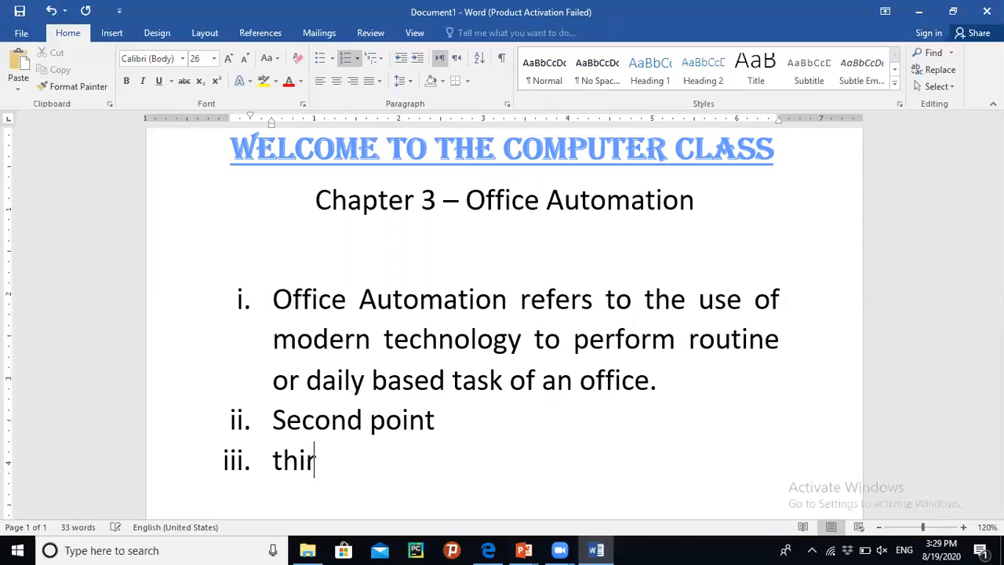
pyautogui.write('d point')
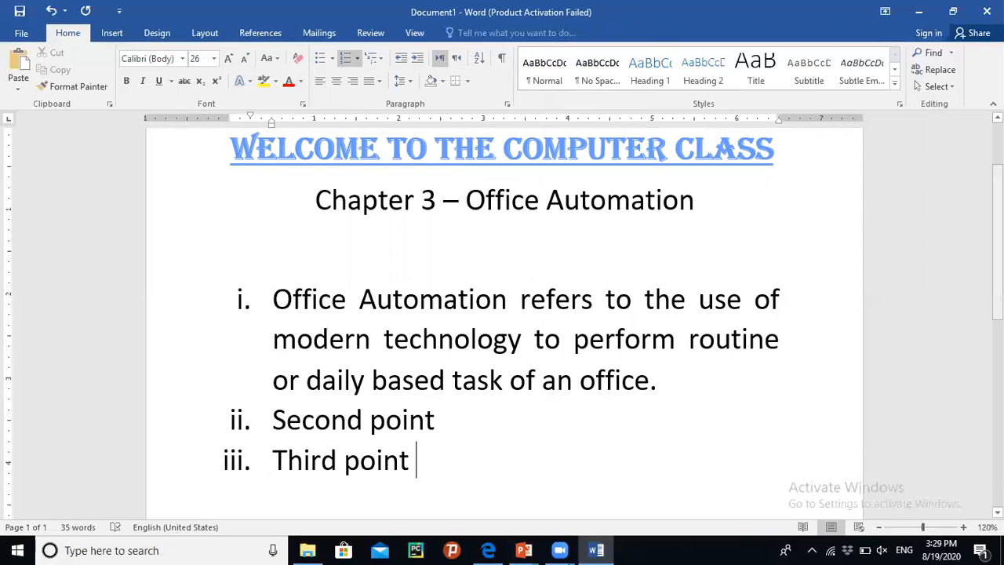
# - End the numbered list and add blank lines beneath it
pyautogui.scroll(-1, 504, 302)
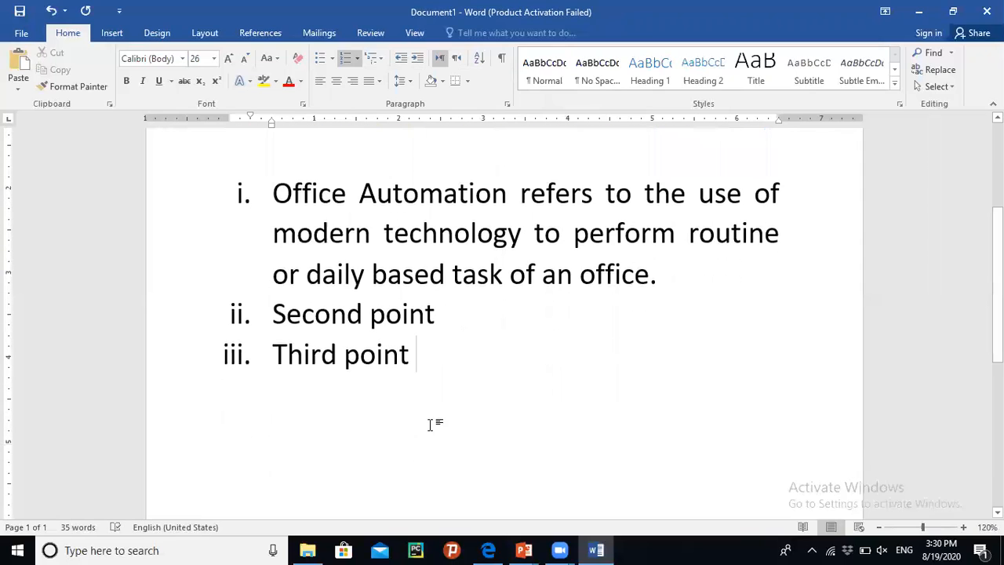
pyautogui.press('Return')
pyautogui.press('Return')
pyautogui.press('Return')
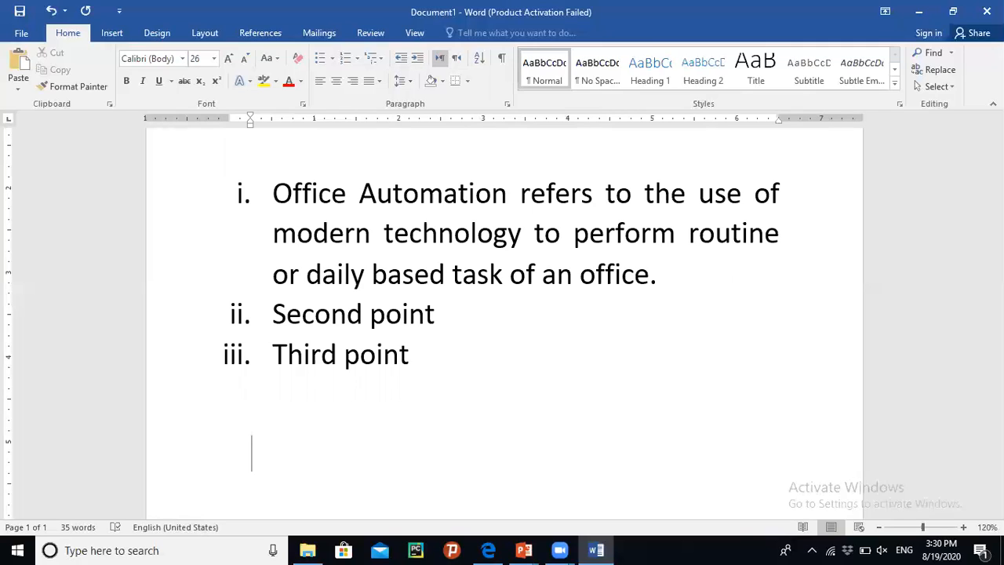
# - Open the Symbol dialog and browse through the available symbol subsets
pyautogui.click(112, 35)
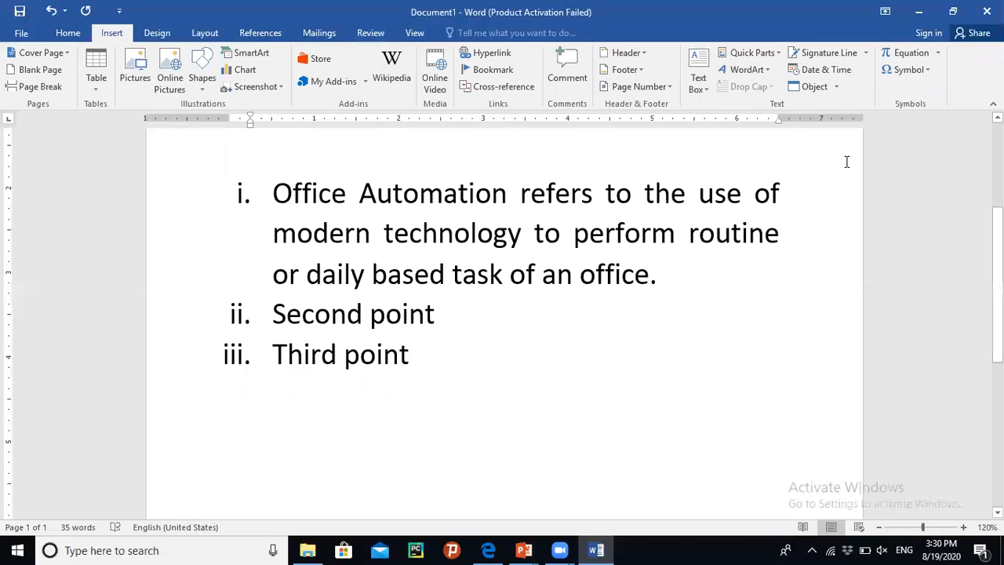
pyautogui.click(930, 70)
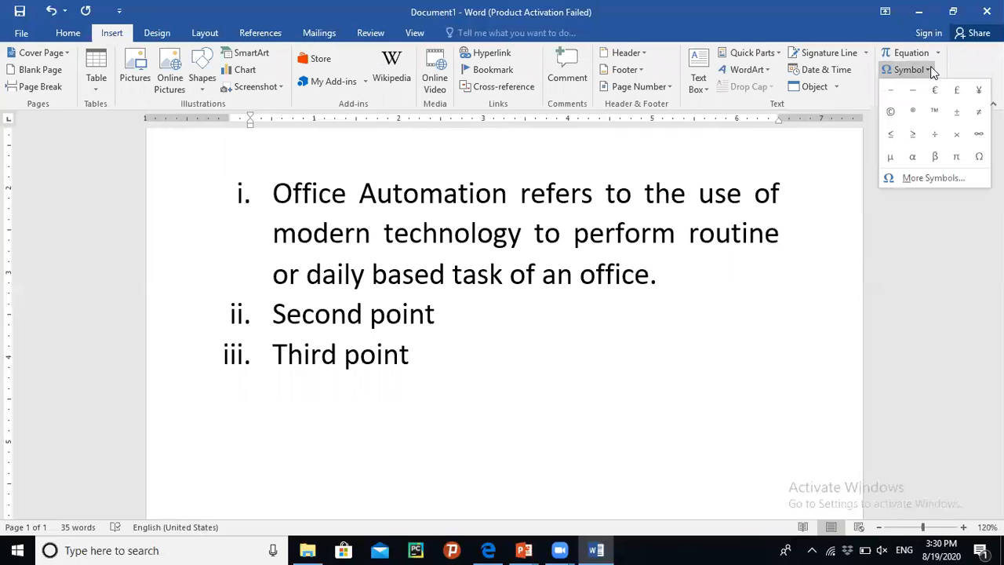
pyautogui.click(943, 178)
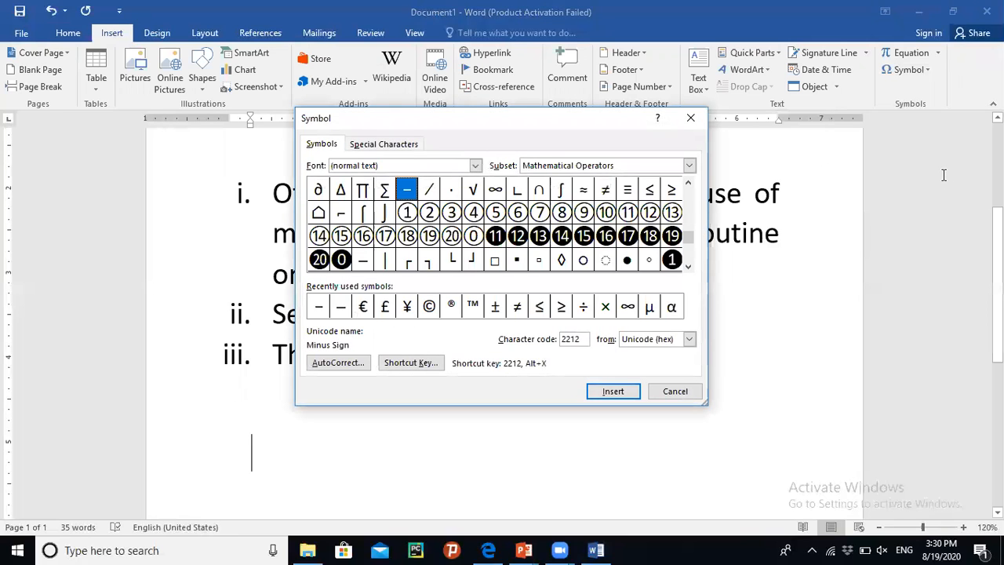
pyautogui.moveTo(692, 238); pyautogui.dragTo(688, 188)
pyautogui.click(688, 185)
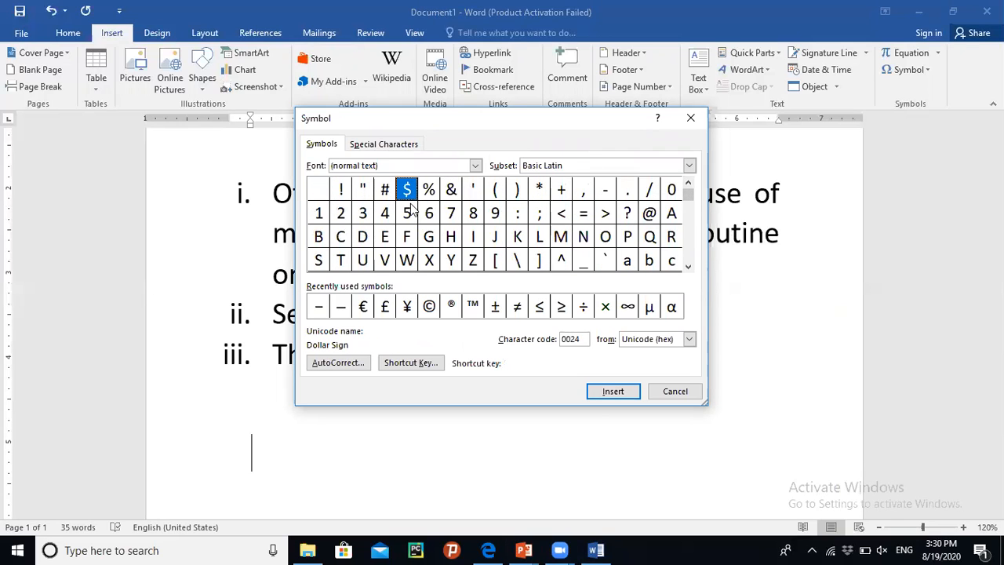
pyautogui.click(385, 196)
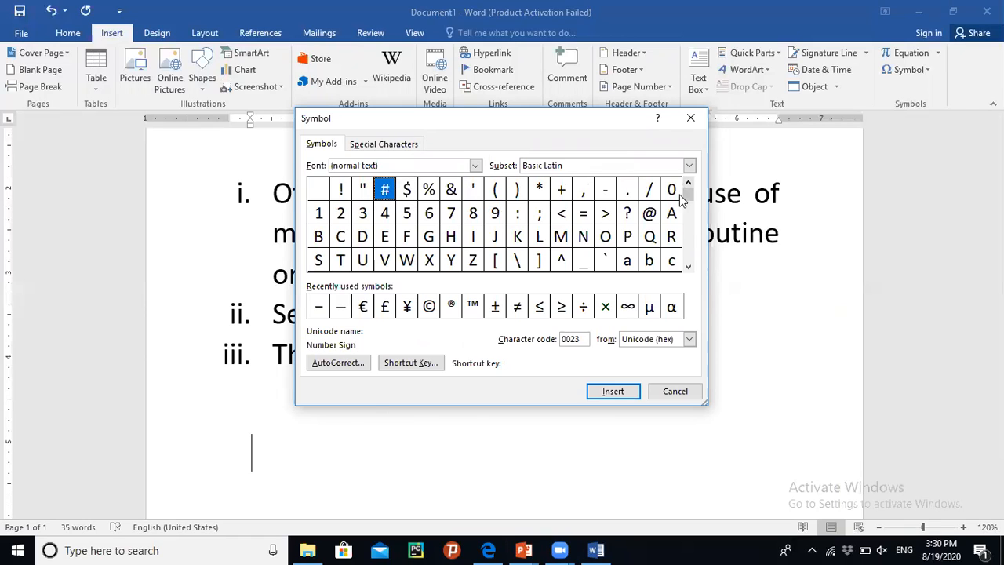
pyautogui.moveTo(689, 197); pyautogui.dragTo(689, 269)
pyautogui.click(689, 268)
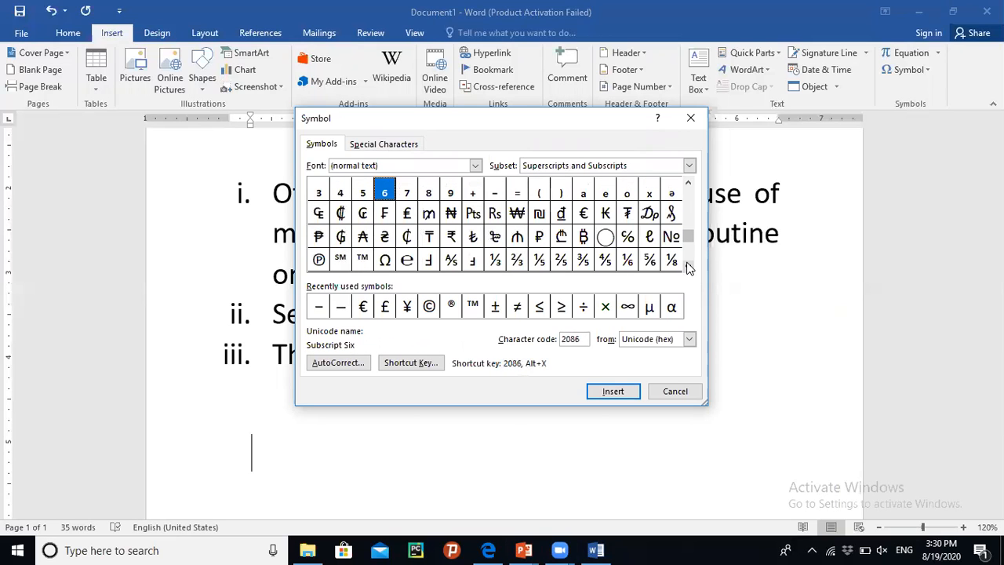
pyautogui.click(688, 268)
pyautogui.click(688, 268)
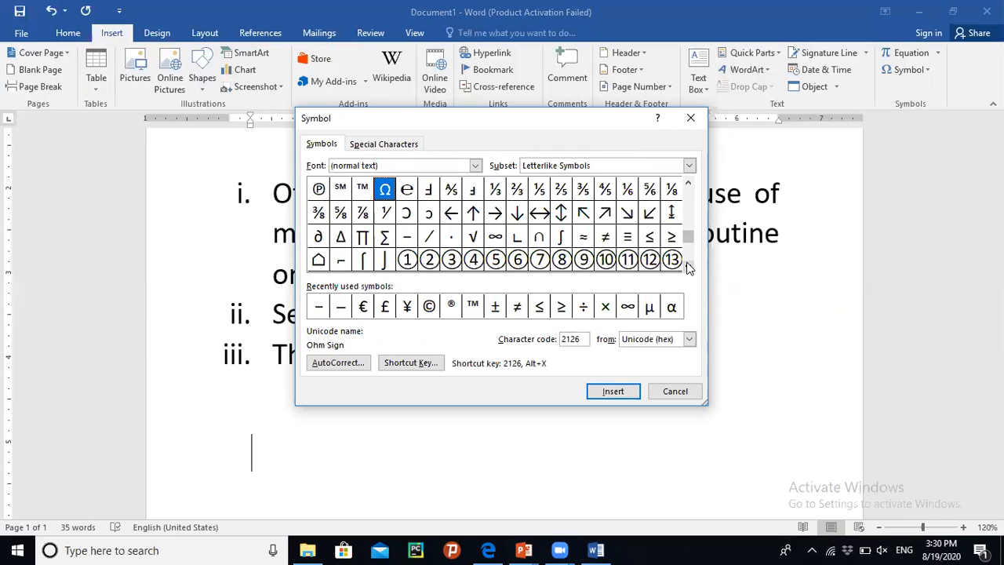
pyautogui.click(689, 268)
pyautogui.click(688, 268)
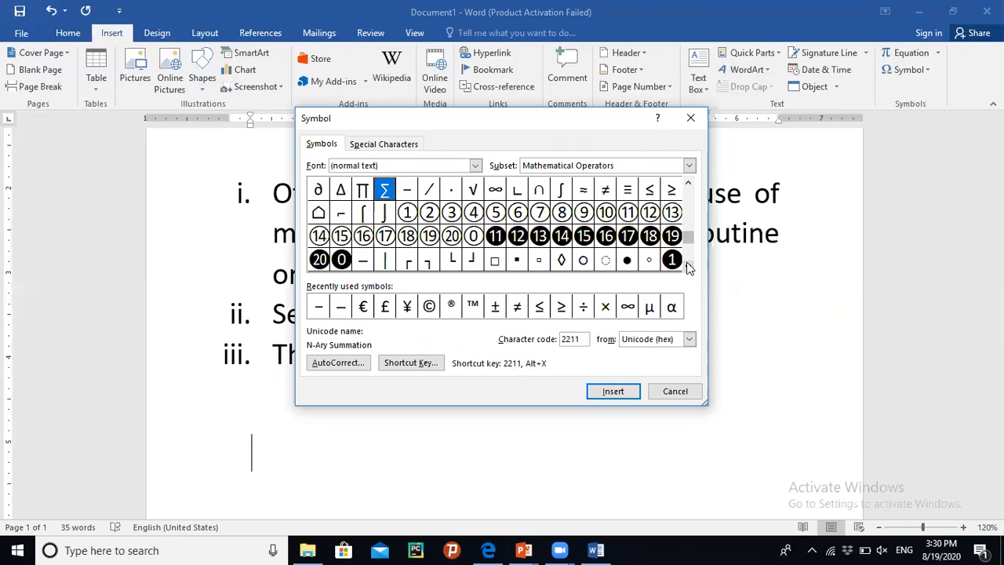
pyautogui.click(689, 268)
pyautogui.click(688, 268)
pyautogui.click(689, 268)
pyautogui.click(688, 269)
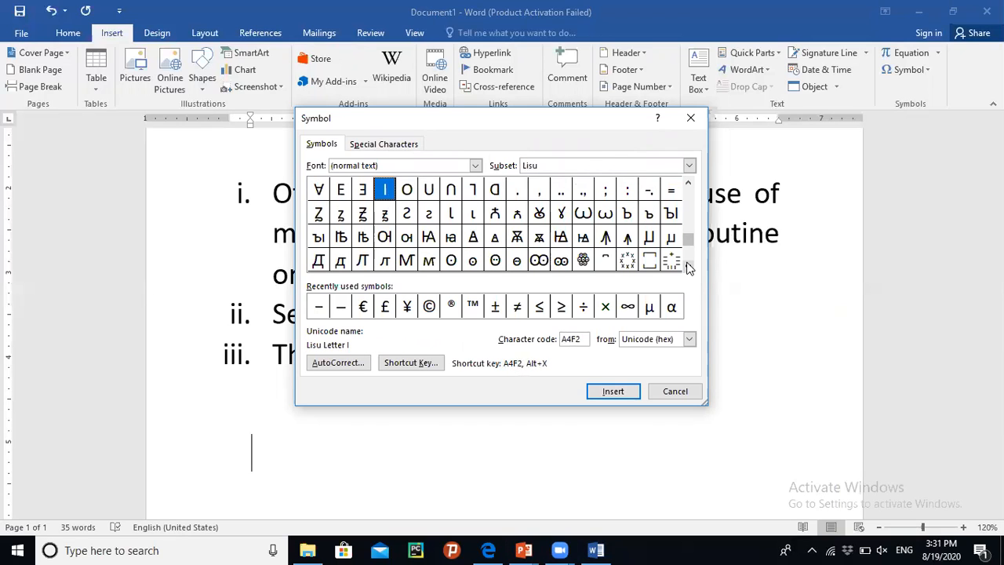
pyautogui.click(689, 268)
pyautogui.click(688, 269)
pyautogui.click(689, 268)
pyautogui.click(689, 268)
pyautogui.click(688, 268)
pyautogui.click(688, 268)
pyautogui.click(689, 268)
pyautogui.click(688, 268)
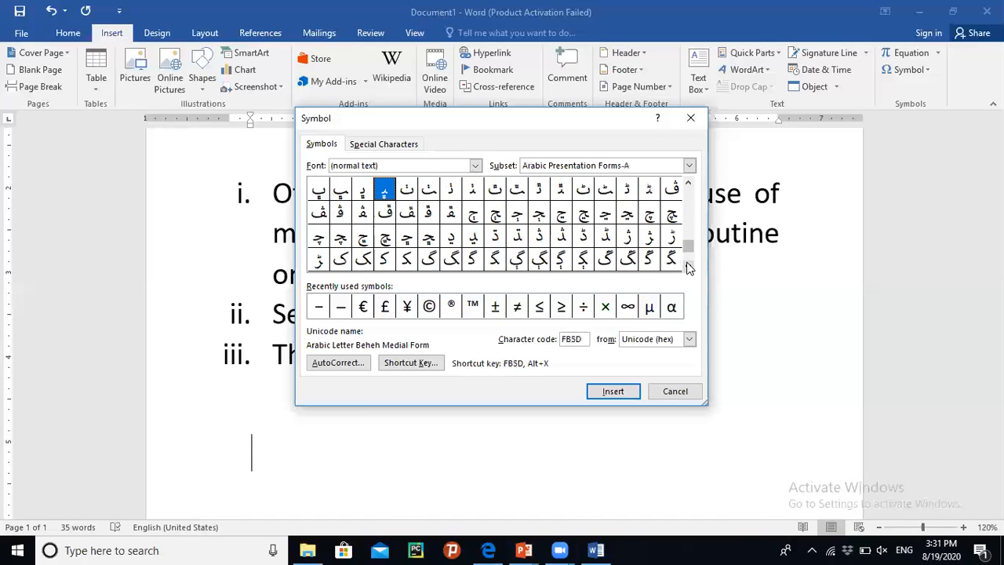
pyautogui.click(689, 268)
pyautogui.click(688, 268)
pyautogui.click(688, 268)
pyautogui.scroll(-3, 689, 268)
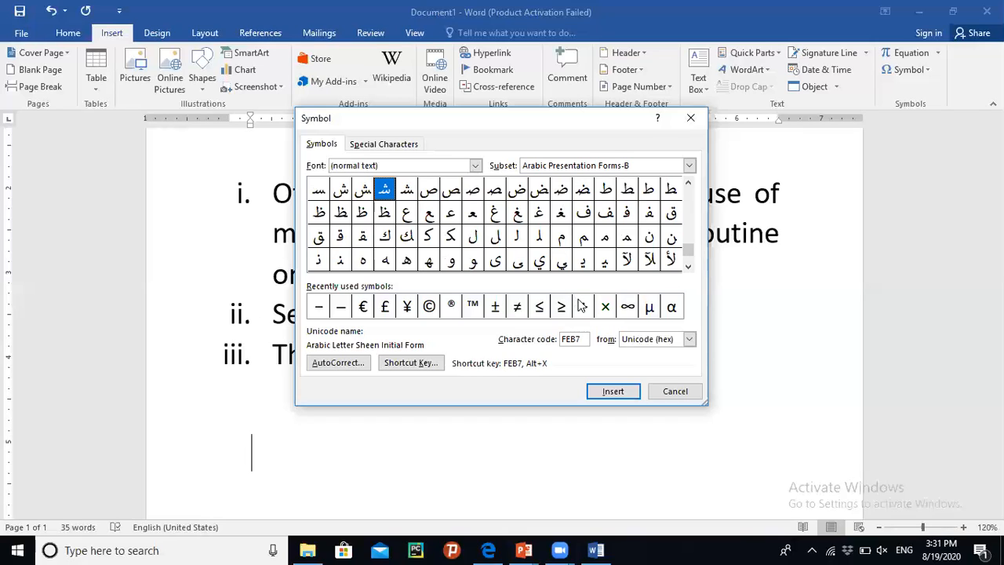
# - Insert the division sign from the recently used symbols
pyautogui.click(584, 308)
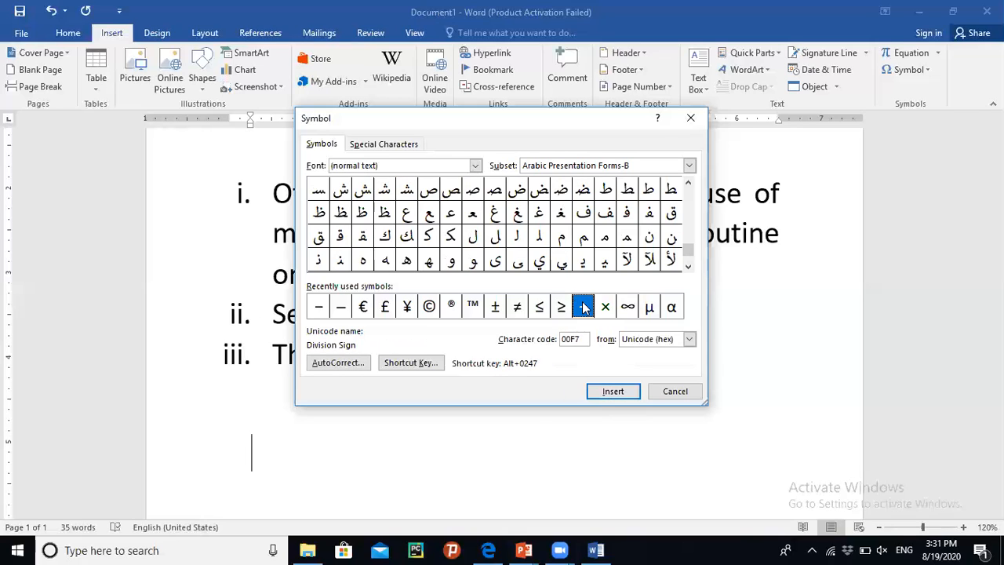
pyautogui.click(607, 395)
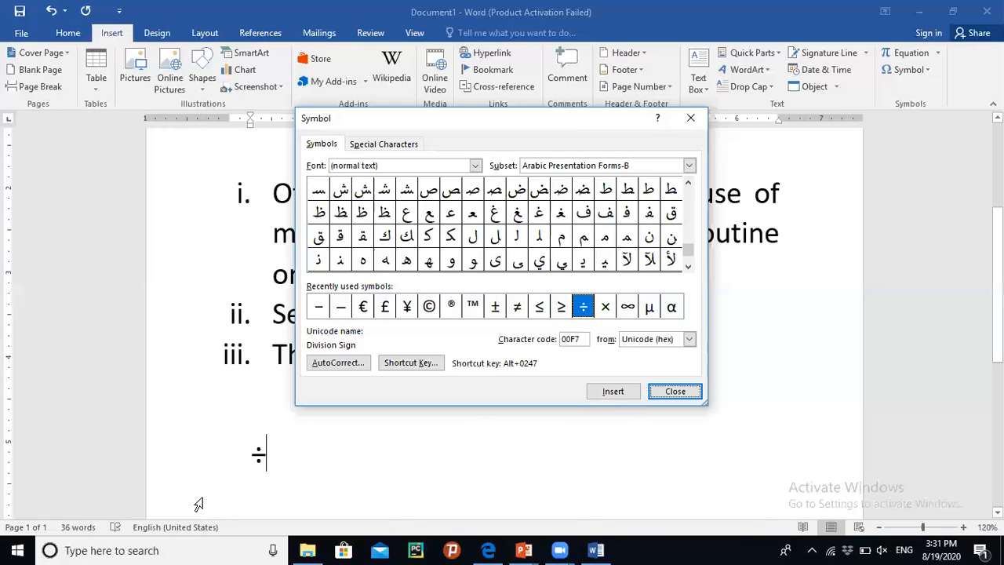
pyautogui.click(259, 457)
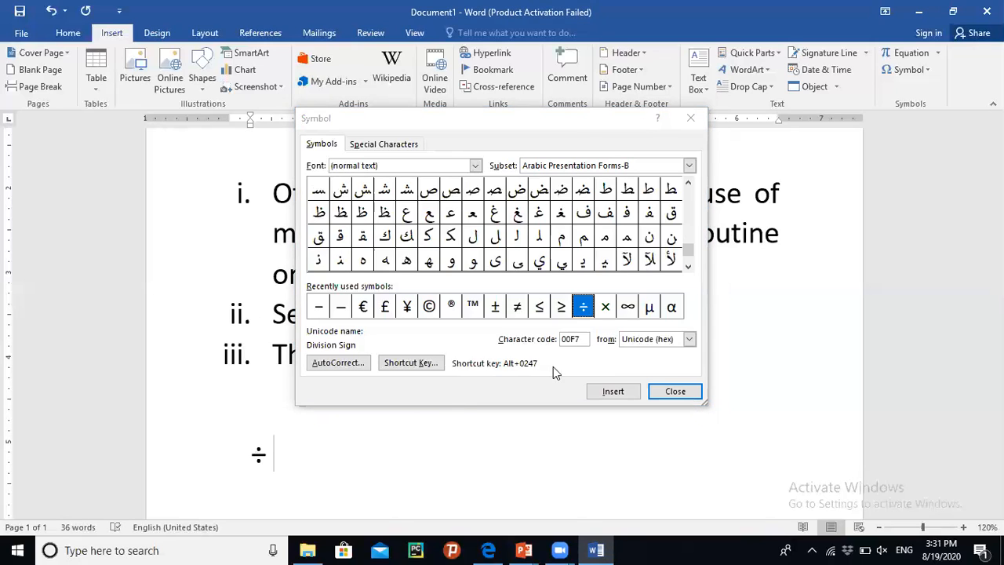
# - Insert the capital O with diaeresis from the Latin-1 Supplement subset
pyautogui.moveTo(687, 252); pyautogui.dragTo(688, 190)
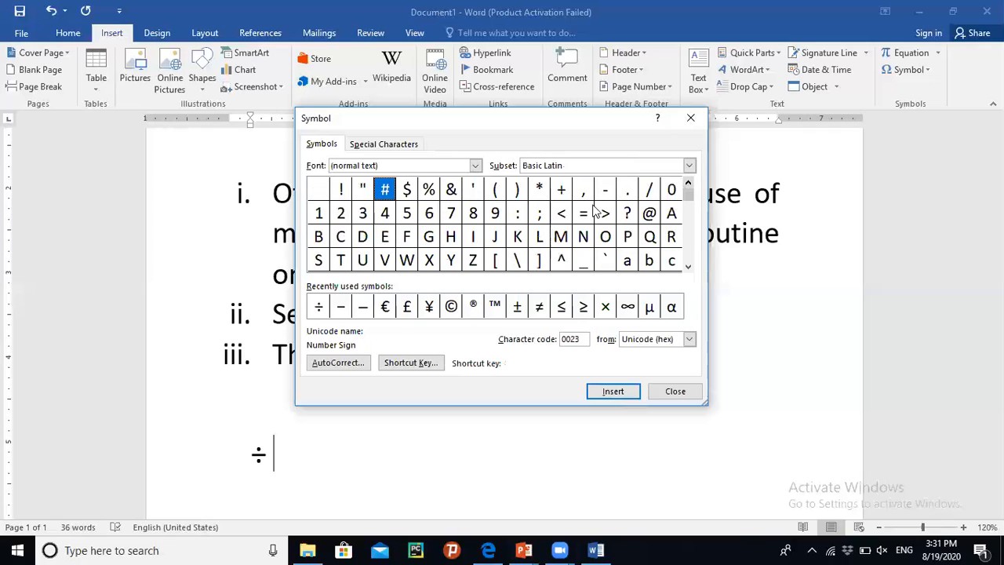
pyautogui.click(539, 190)
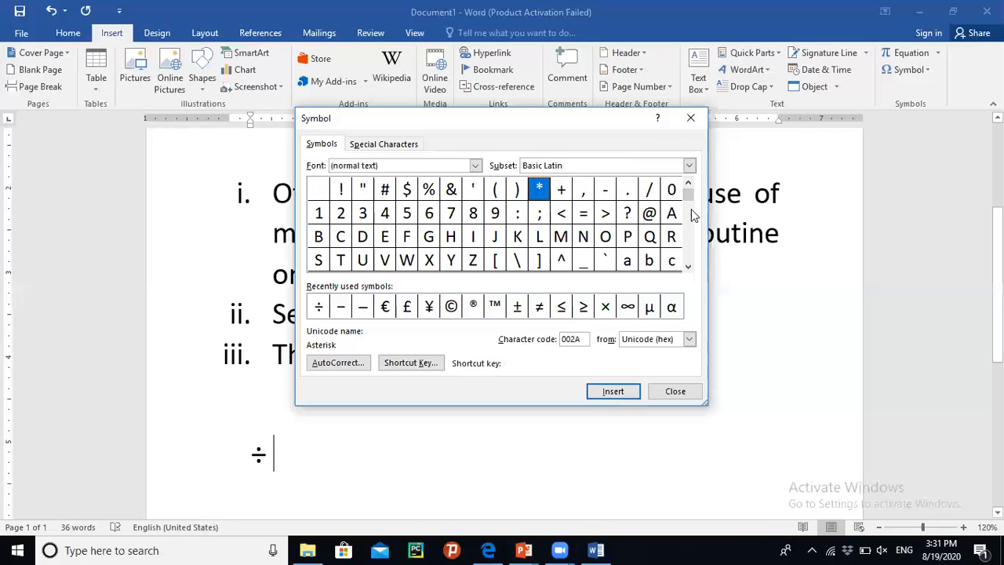
pyautogui.moveTo(687, 195); pyautogui.dragTo(687, 192)
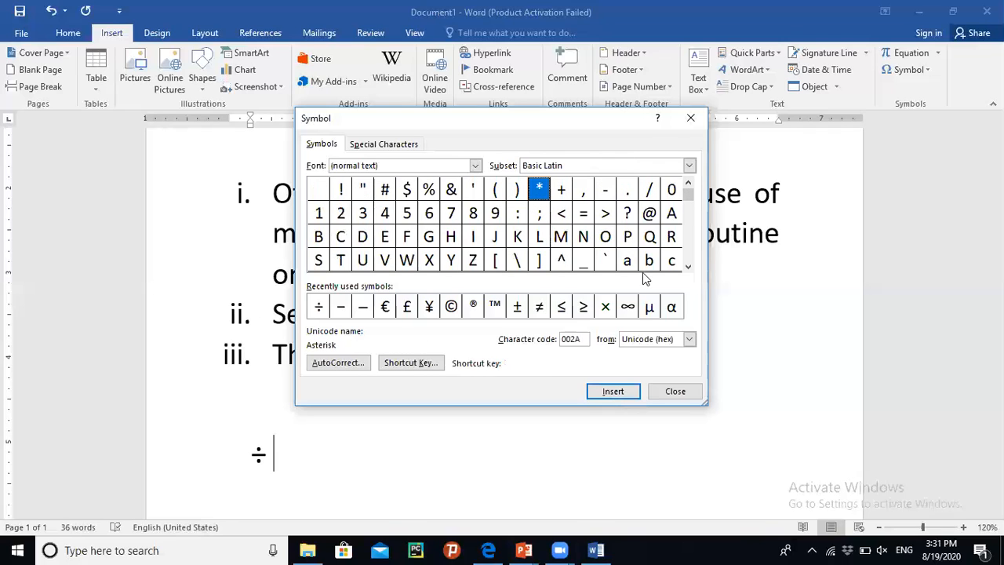
pyautogui.click(688, 267)
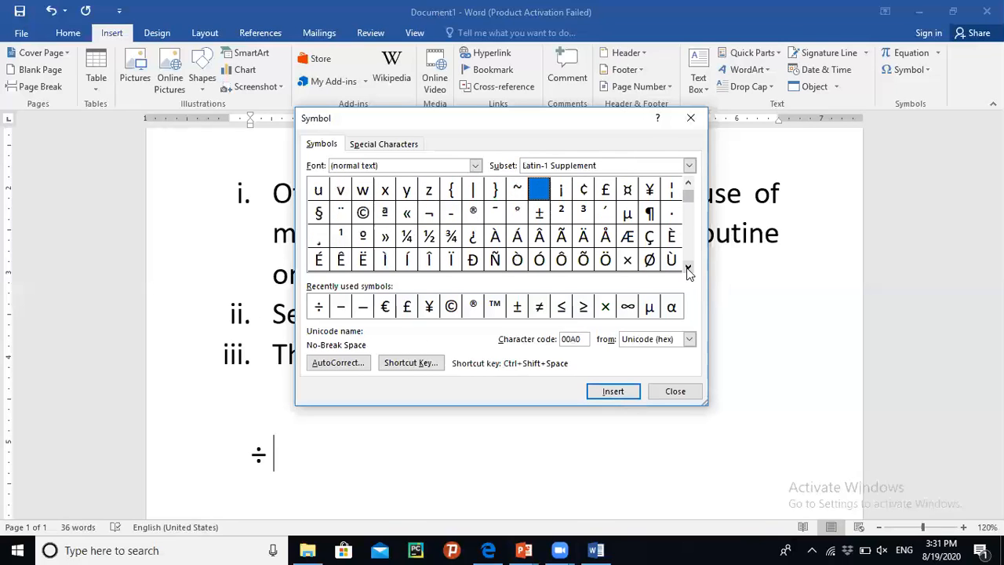
pyautogui.click(607, 264)
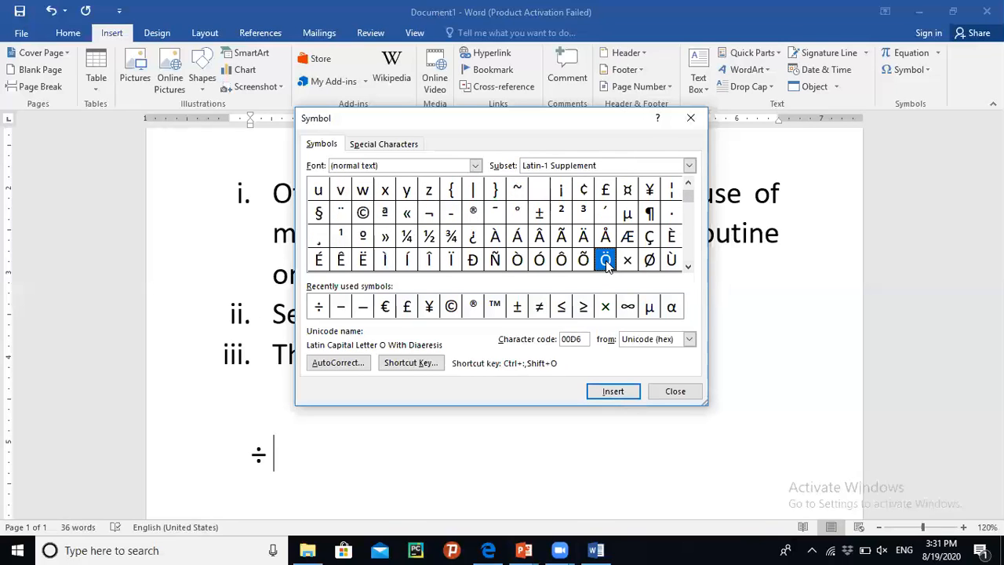
pyautogui.click(626, 397)
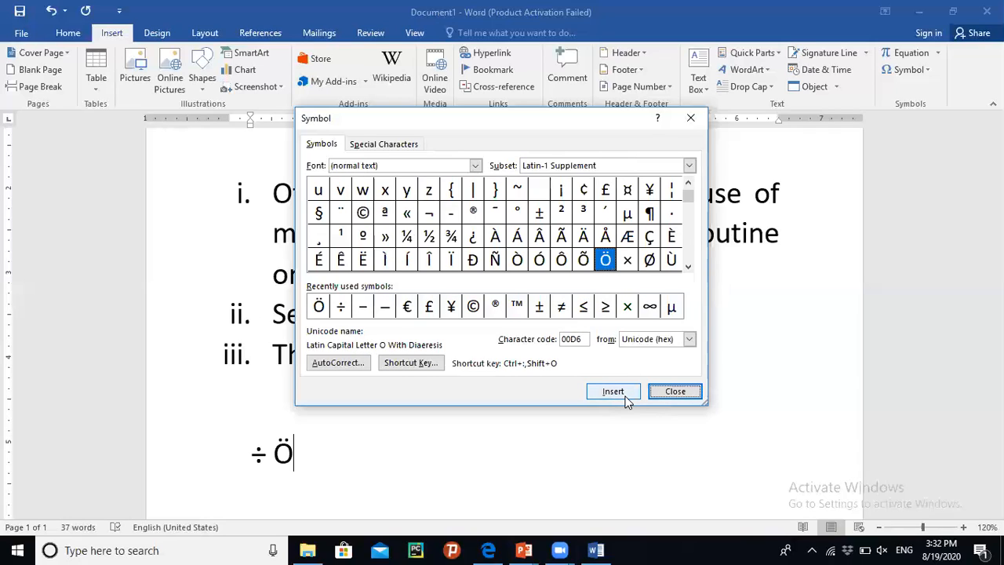
# - Insert the copyright sign, close the Symbol dialog and start a new line
pyautogui.click(363, 214)
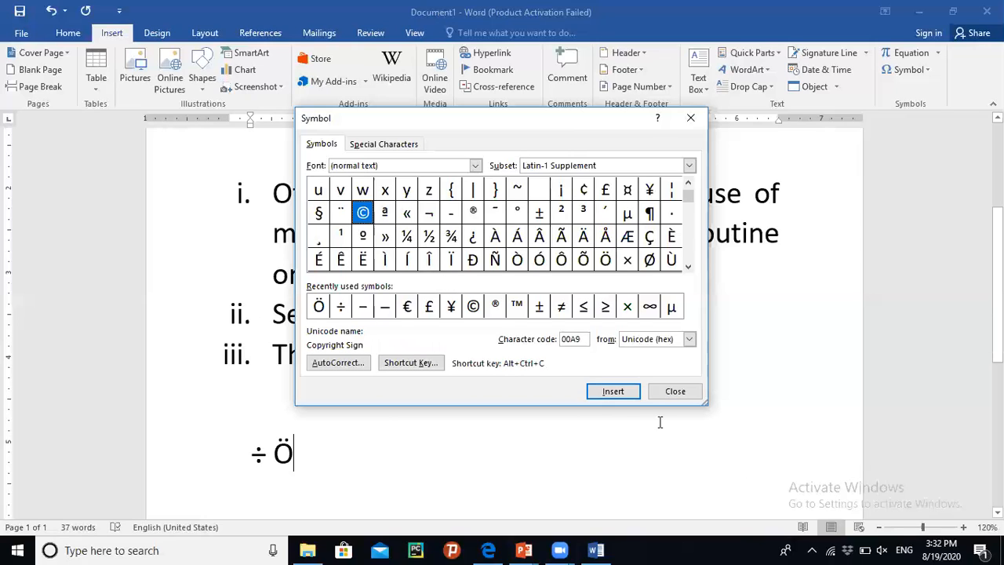
pyautogui.click(614, 393)
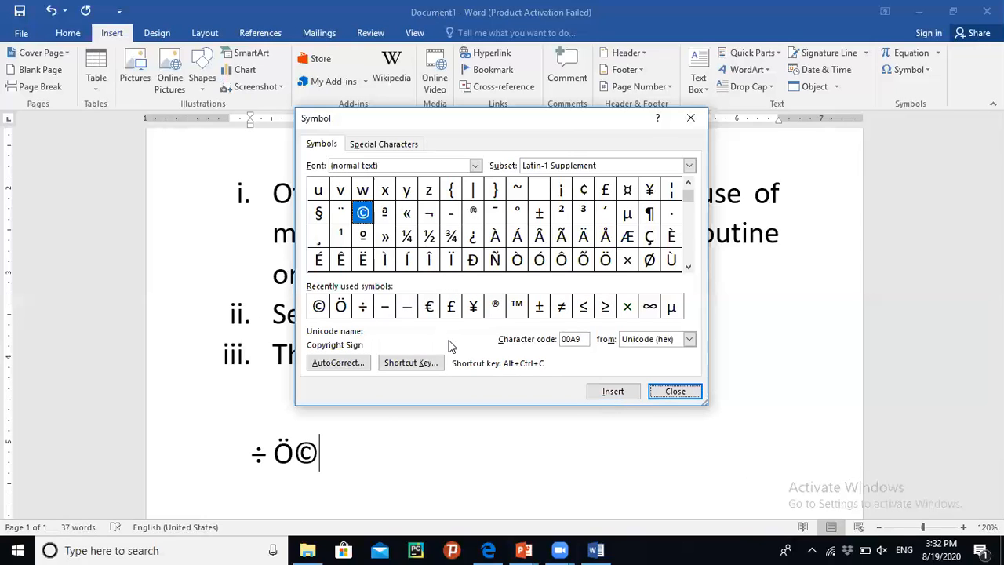
pyautogui.click(353, 146)
pyautogui.click(677, 389)
pyautogui.press('Return')
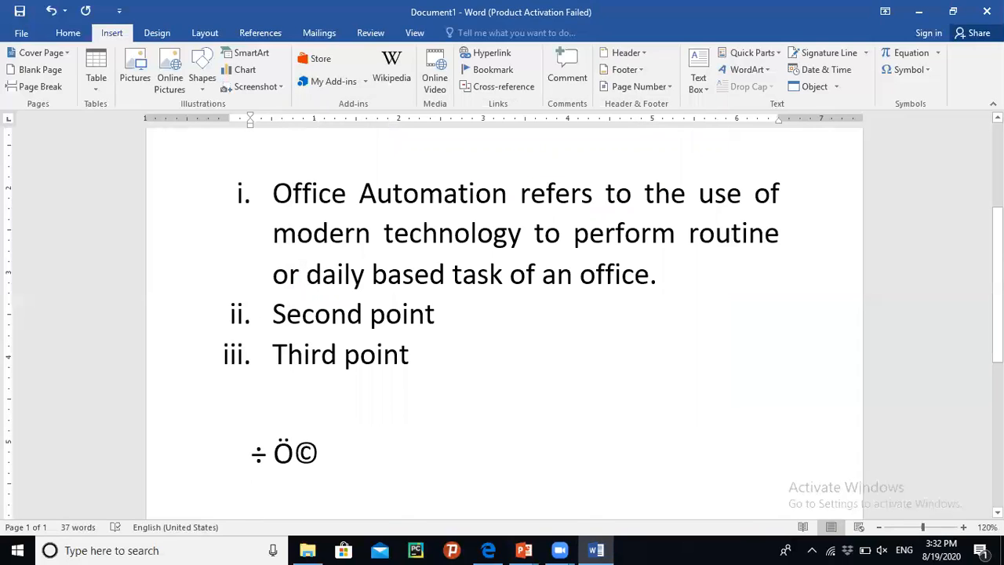
# - Insert a new equation containing a stacked fraction with 34 as numerator and 2 as denominator
pyautogui.scroll(-3, 502, 313)
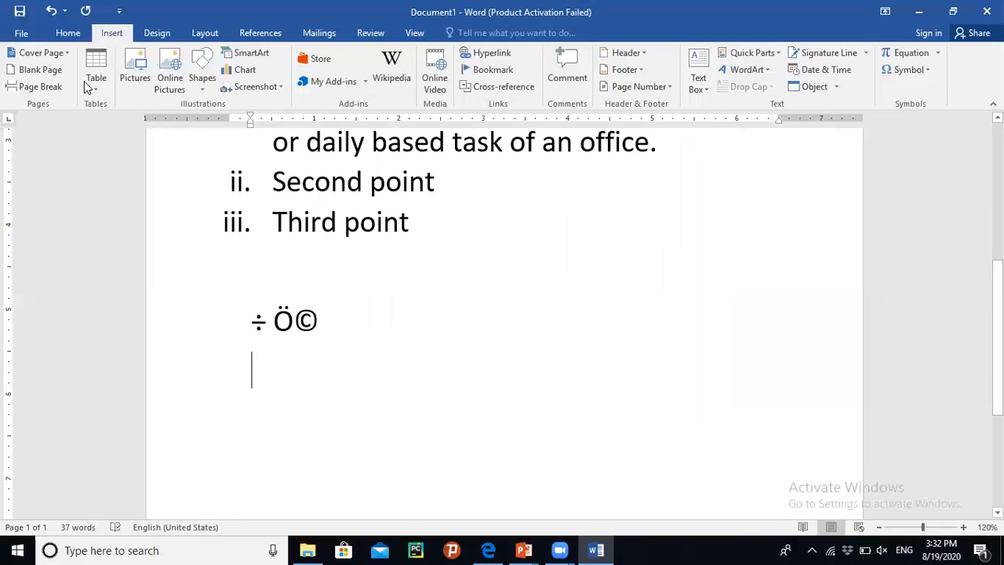
pyautogui.click(938, 54)
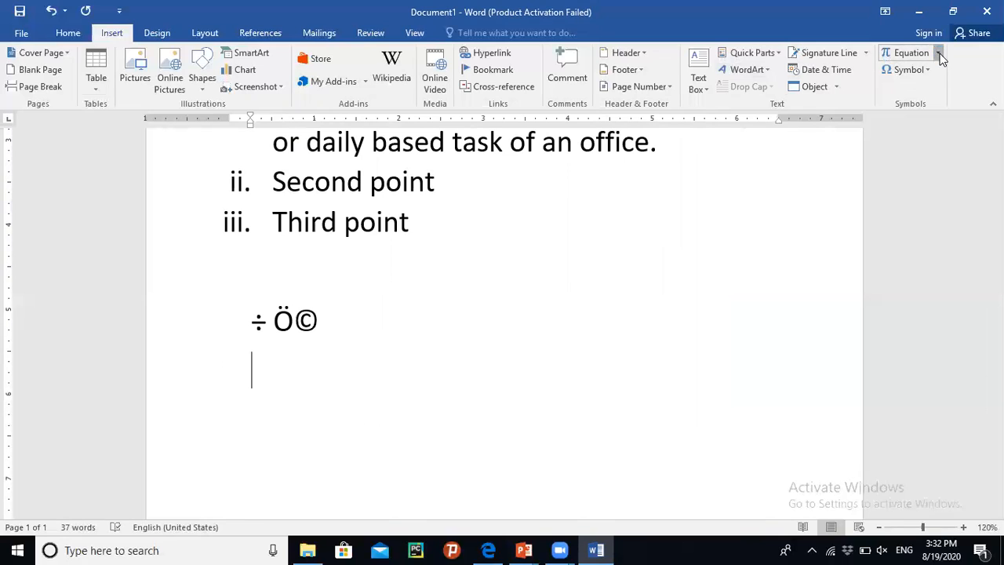
pyautogui.click(939, 57)
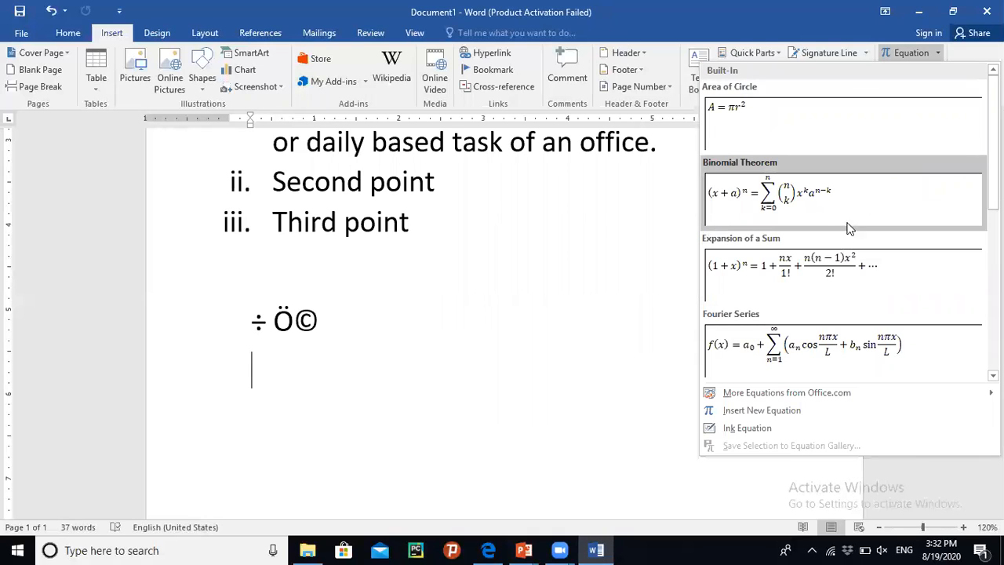
pyautogui.click(788, 416)
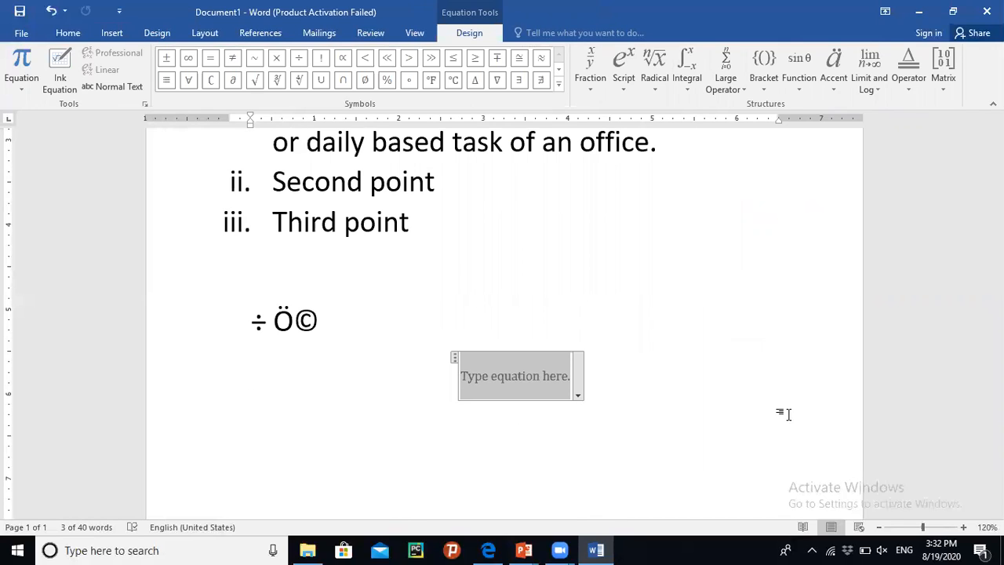
pyautogui.click(585, 86)
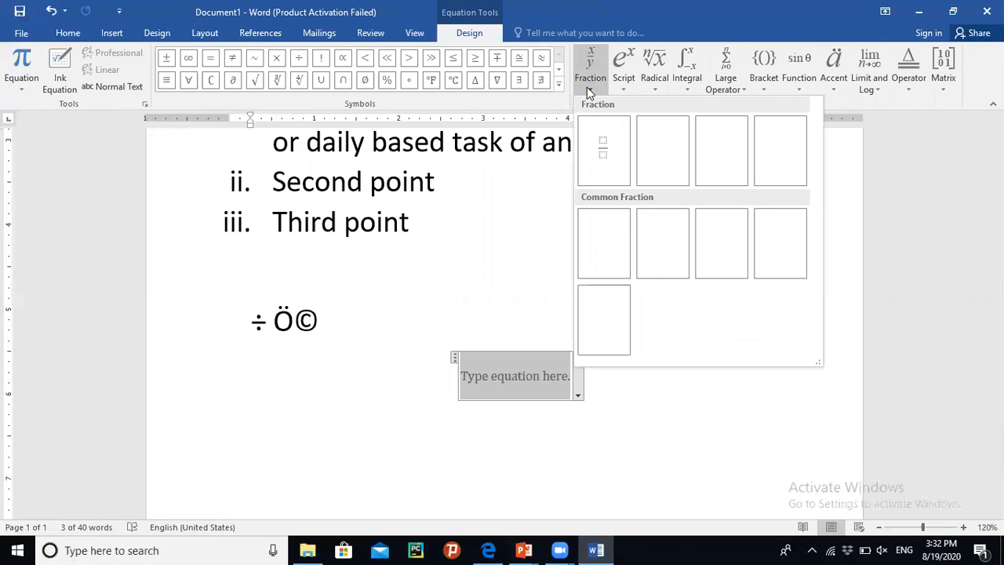
pyautogui.click(611, 155)
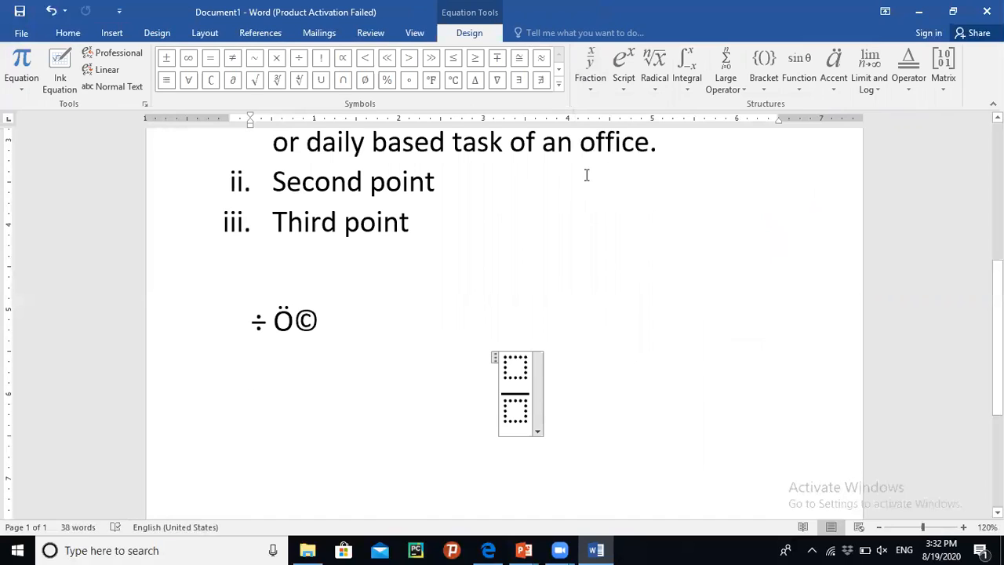
pyautogui.click(517, 372)
pyautogui.write('3')
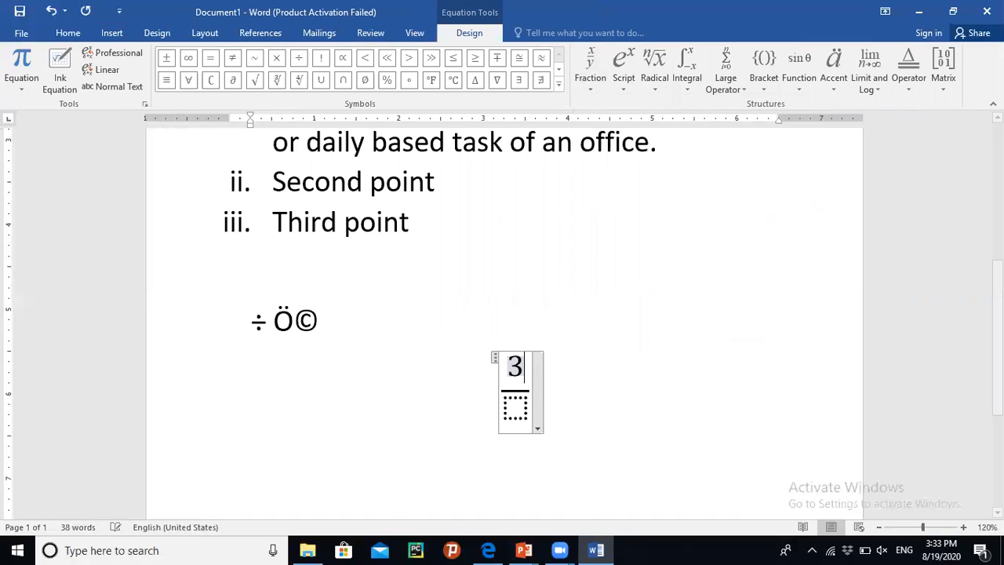
pyautogui.write('4')
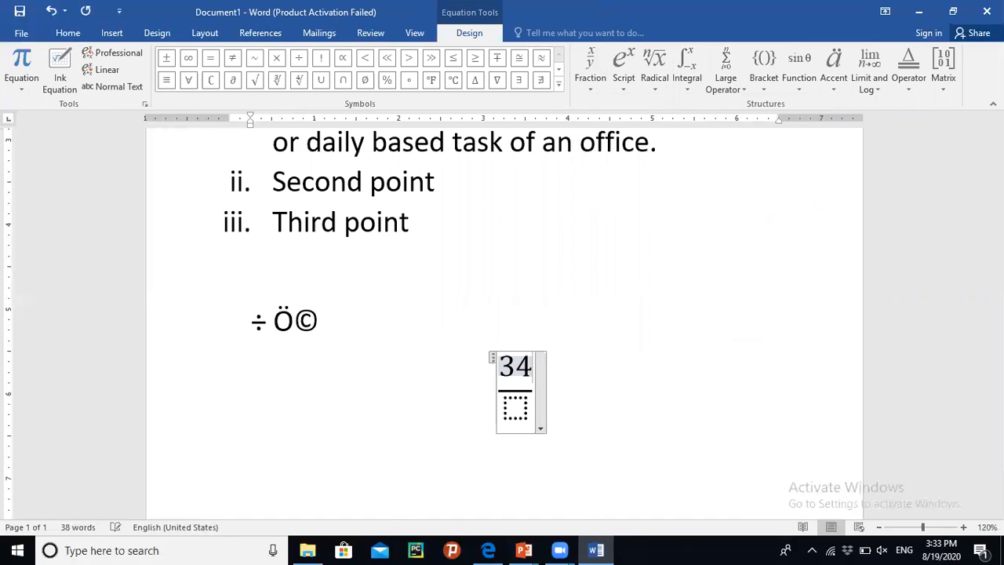
pyautogui.click(518, 409)
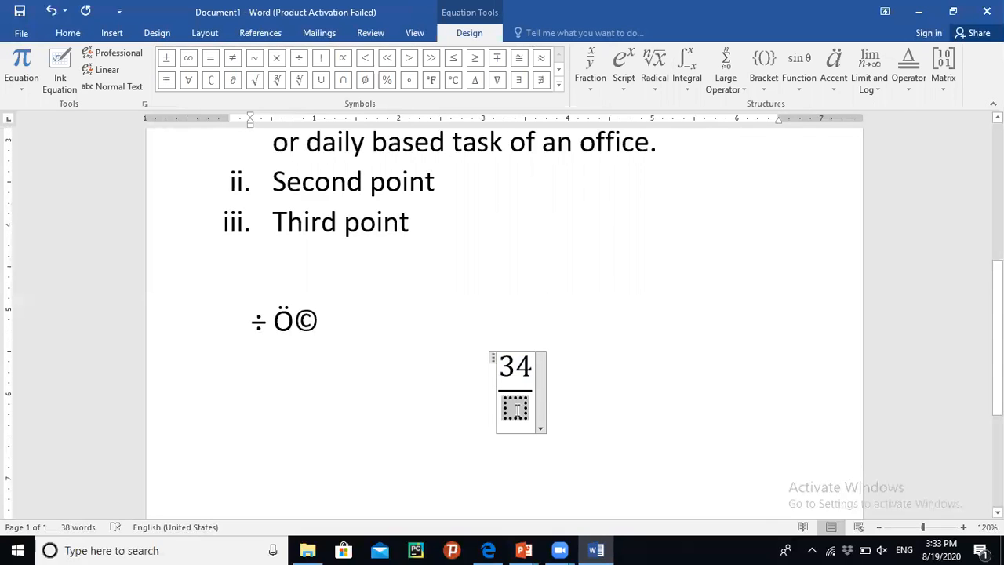
pyautogui.write('2')
pyautogui.click(596, 403)
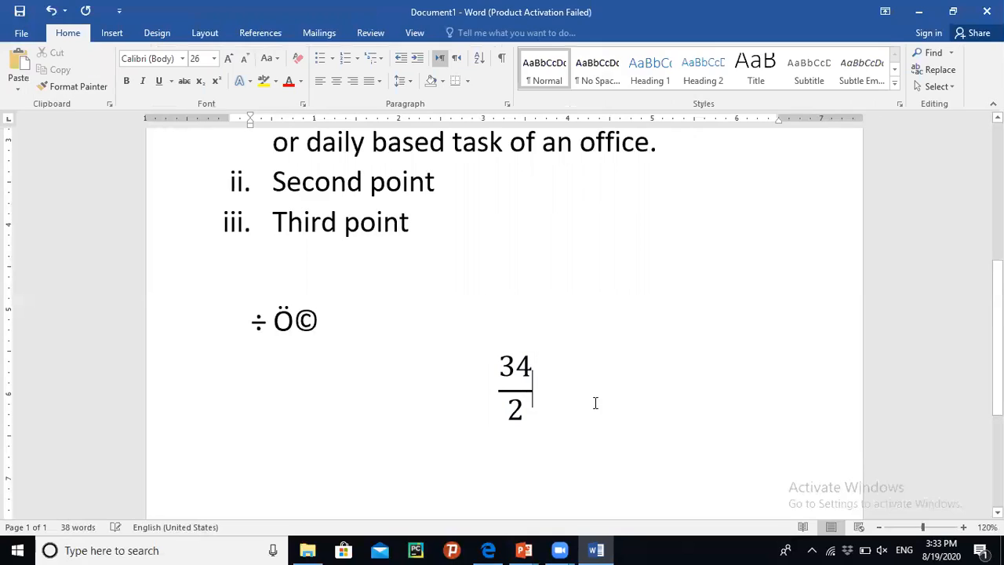
# - Open the fraction equation's options menu, dismiss it, and start a new line below the equation
pyautogui.click(540, 381)
pyautogui.click(541, 367)
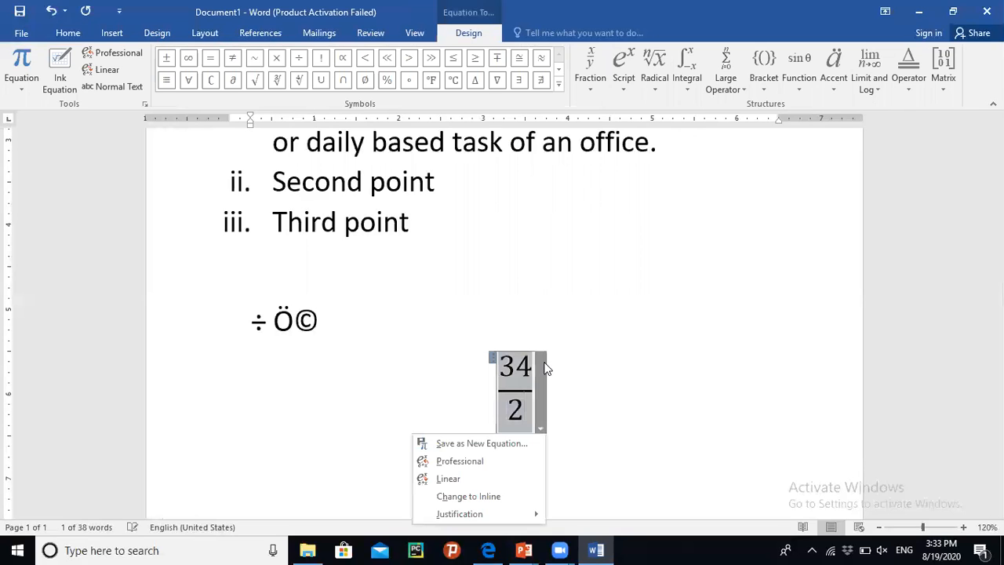
pyautogui.click(519, 342)
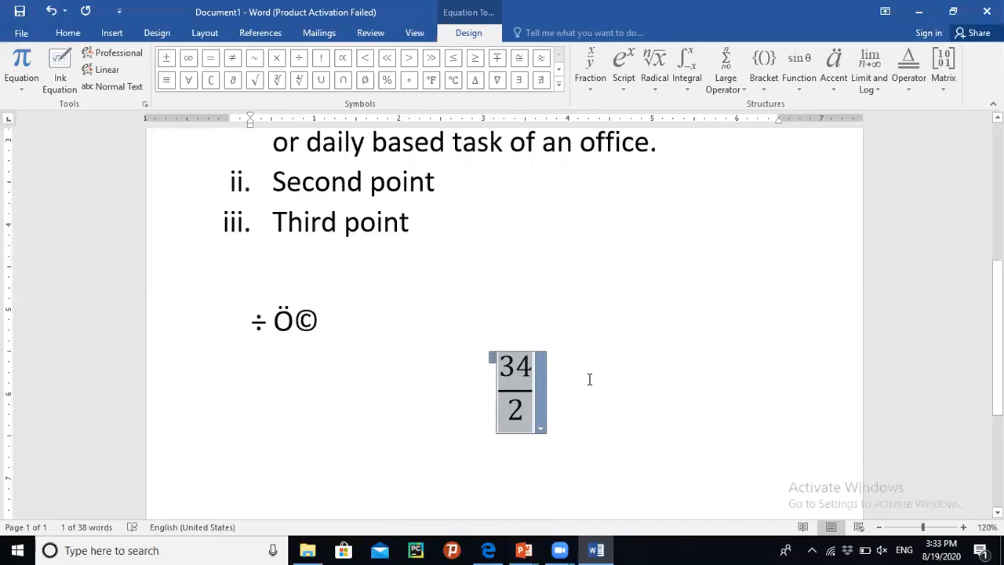
pyautogui.click(585, 403)
pyautogui.press('Return')
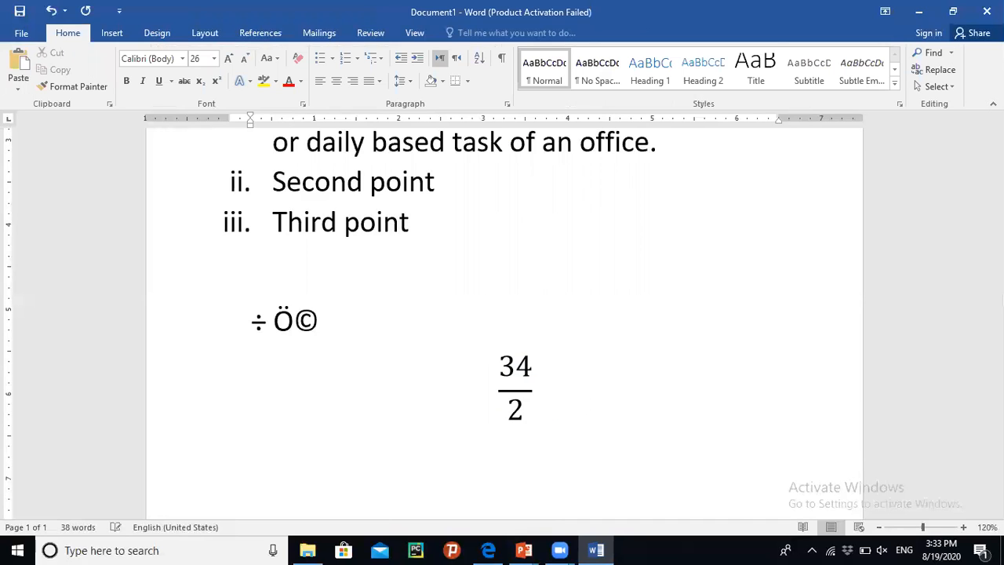
# - Insert the built-in Area of Circle equation on the new line
pyautogui.click(109, 34)
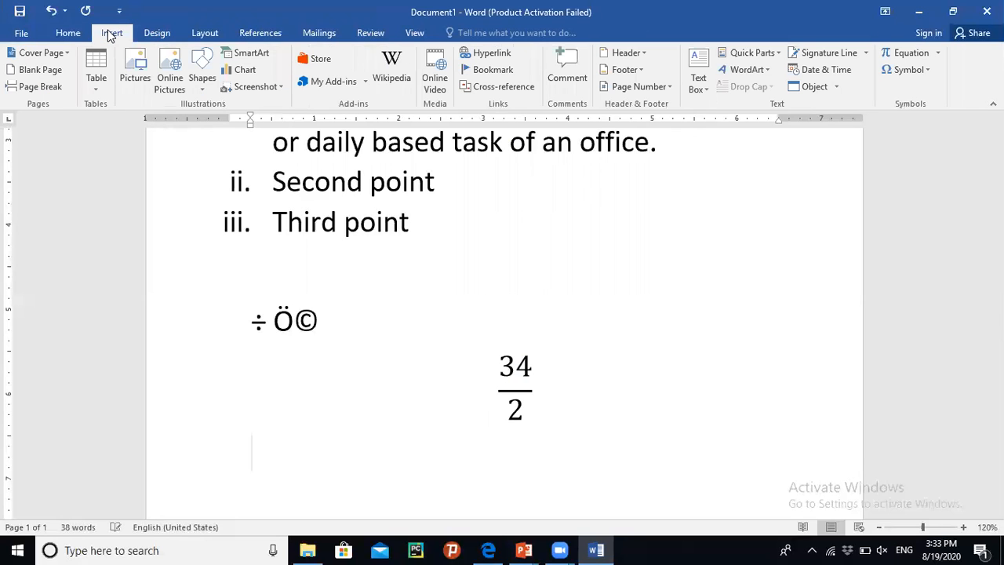
pyautogui.click(936, 51)
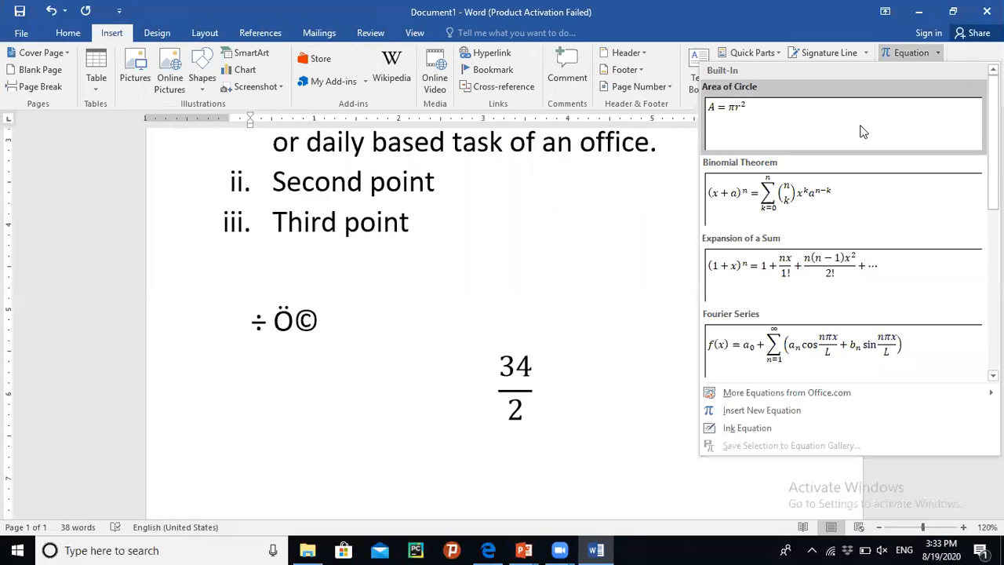
pyautogui.click(862, 131)
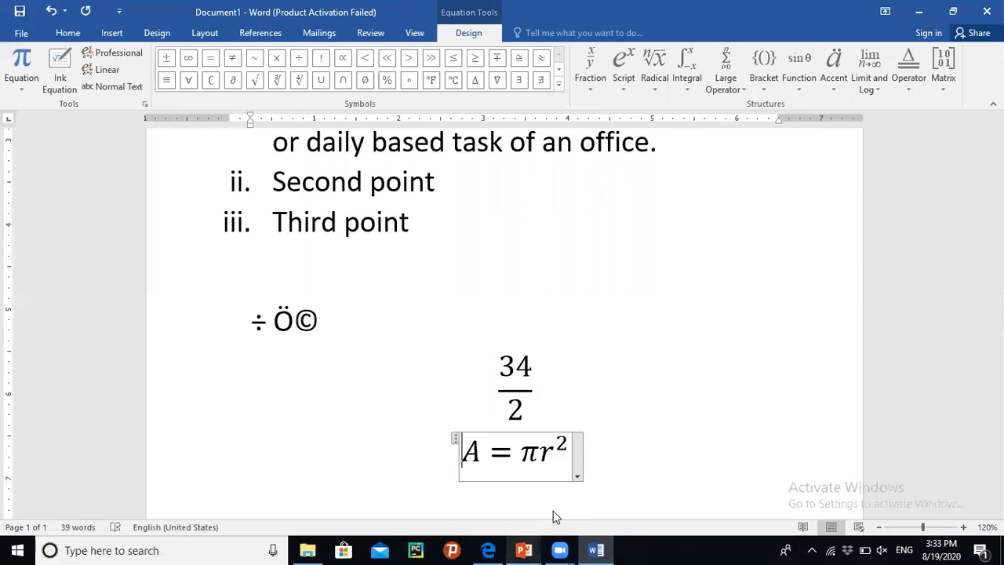
pyautogui.rightClick(570, 464)
pyautogui.click(652, 434)
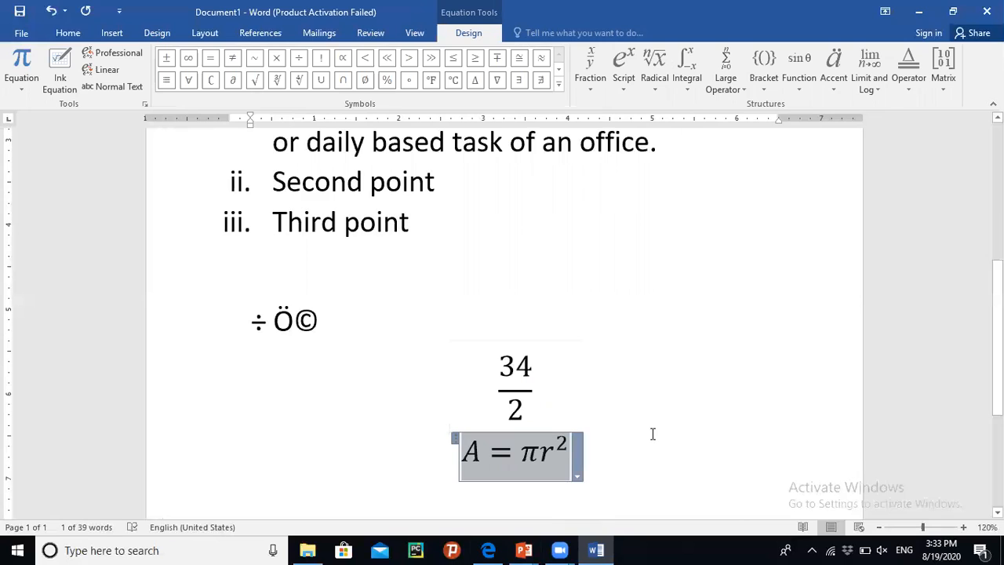
pyautogui.click(643, 453)
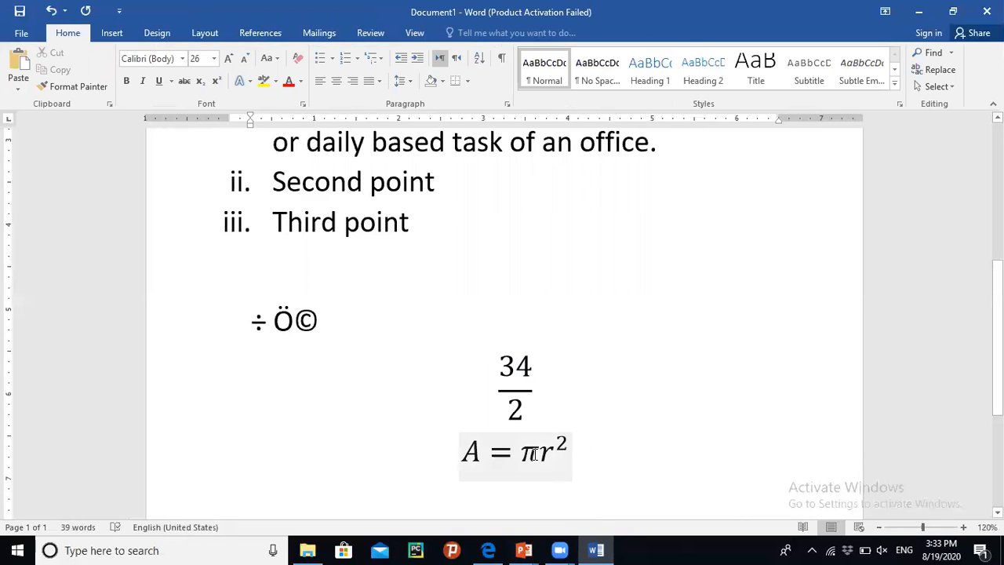
pyautogui.click(531, 453)
pyautogui.click(614, 454)
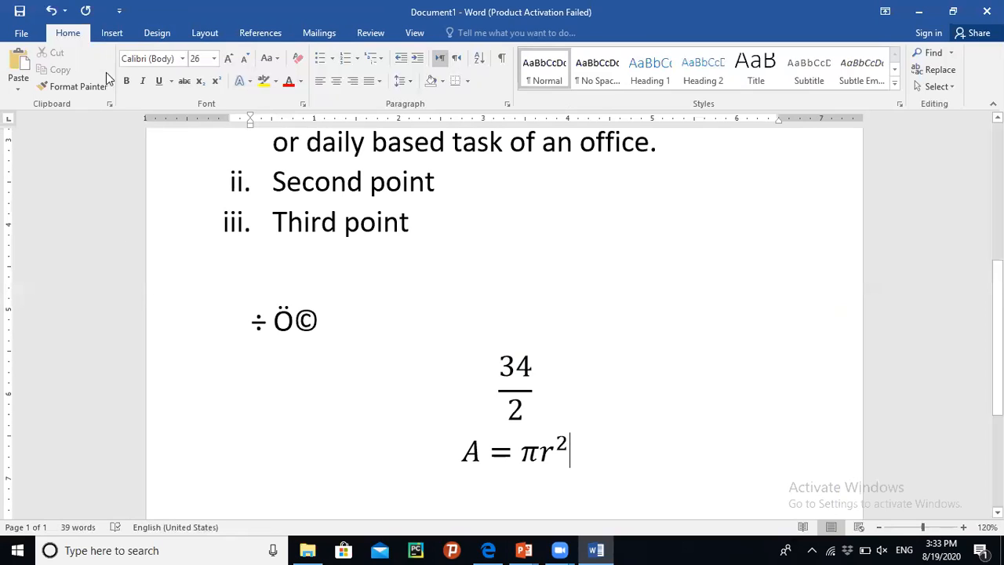
pyautogui.click(112, 34)
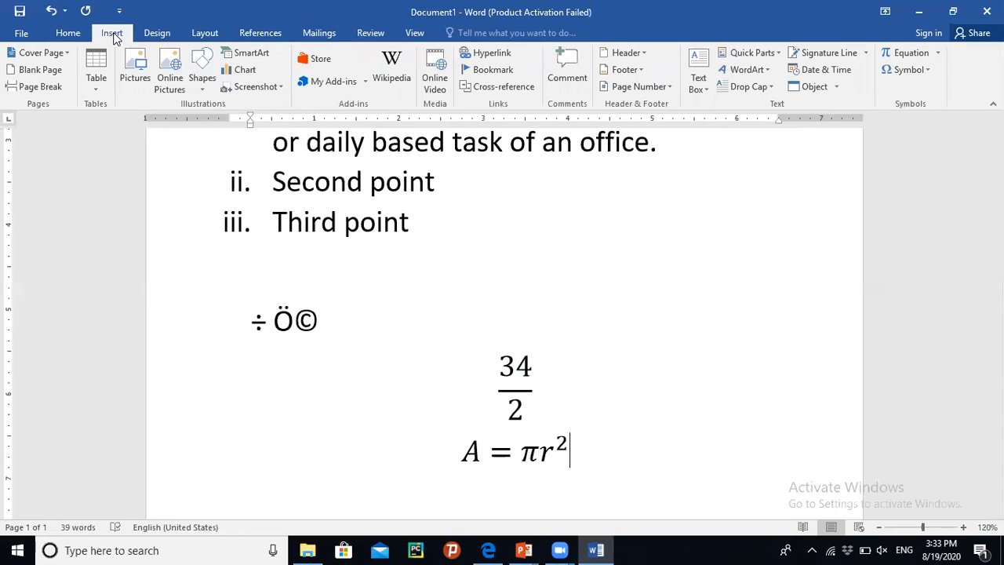
pyautogui.click(933, 56)
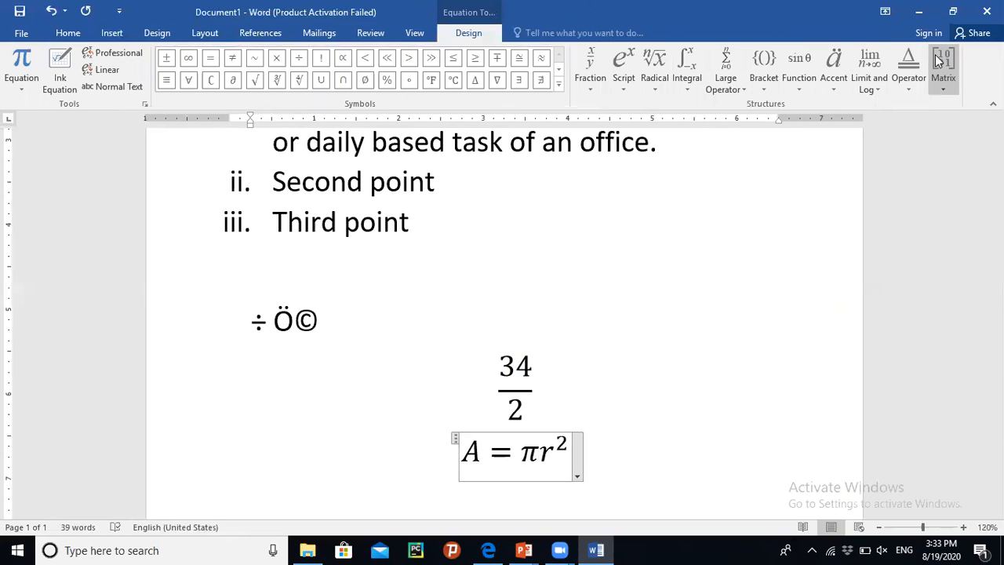
pyautogui.click(625, 436)
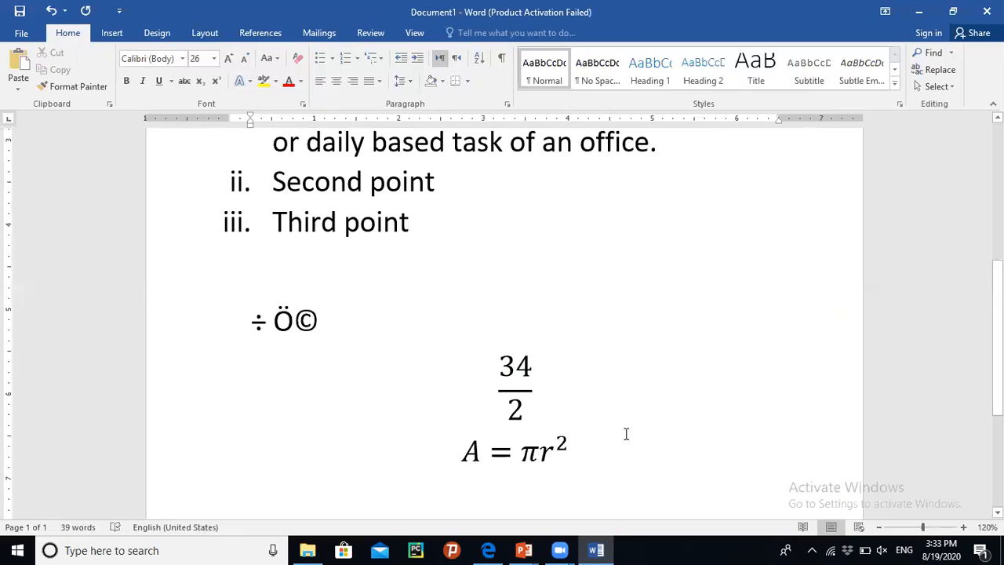
# - Add two blank lines after the Area of Circle equation
pyautogui.click(603, 449)
pyautogui.press('Return')
pyautogui.press('Return')
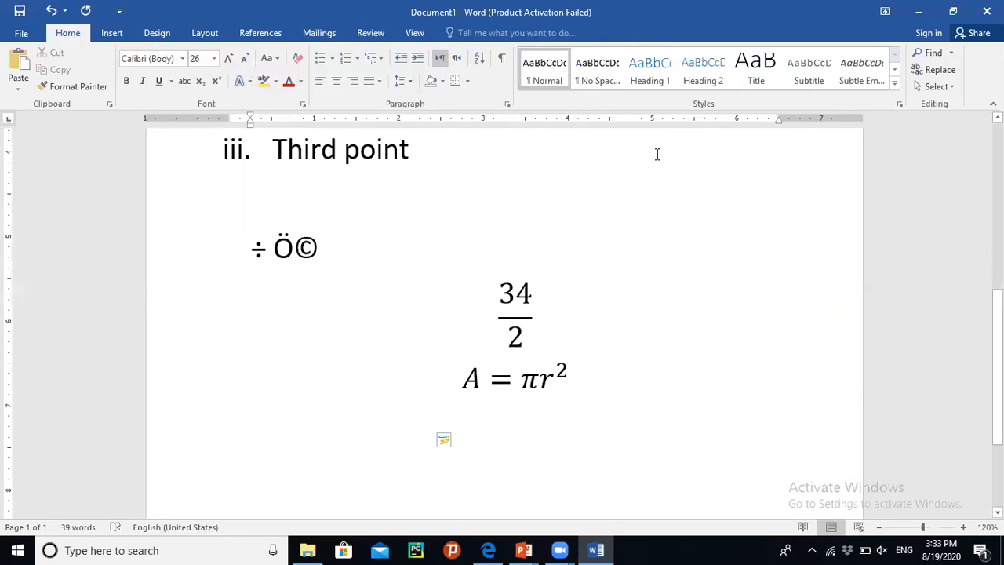
# - Insert a new equation holding an empty 2×2 matrix
pyautogui.click(115, 35)
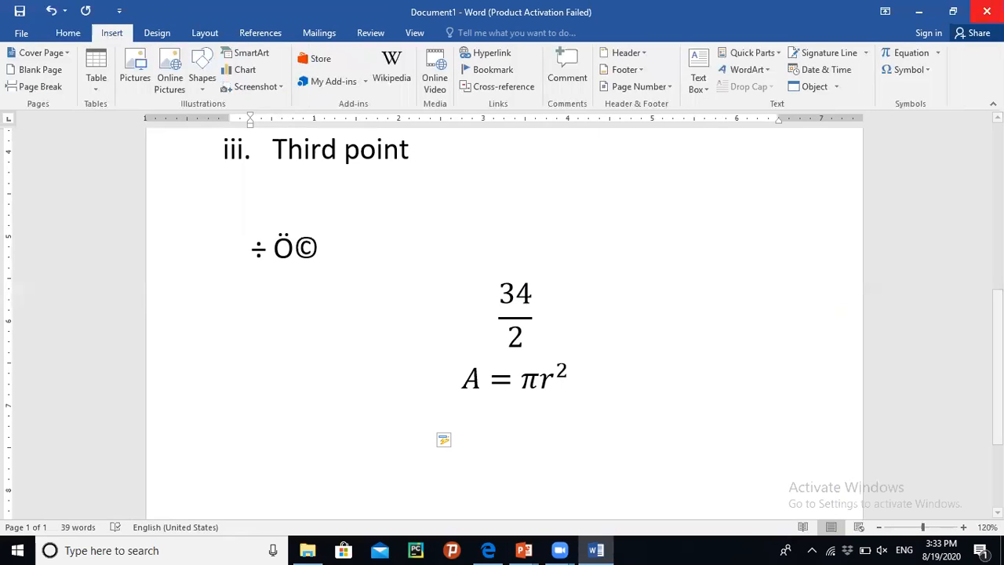
pyautogui.click(937, 53)
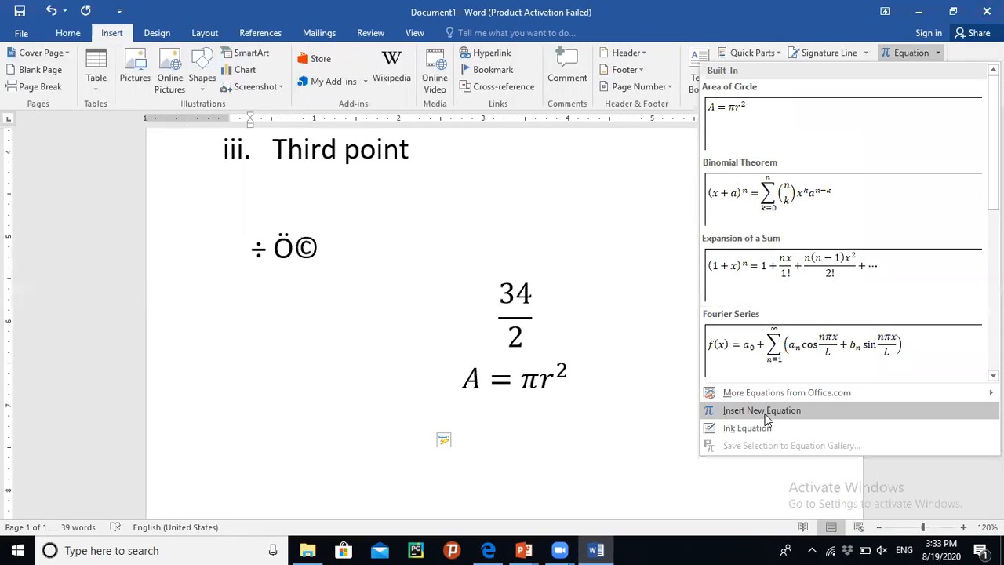
pyautogui.click(766, 410)
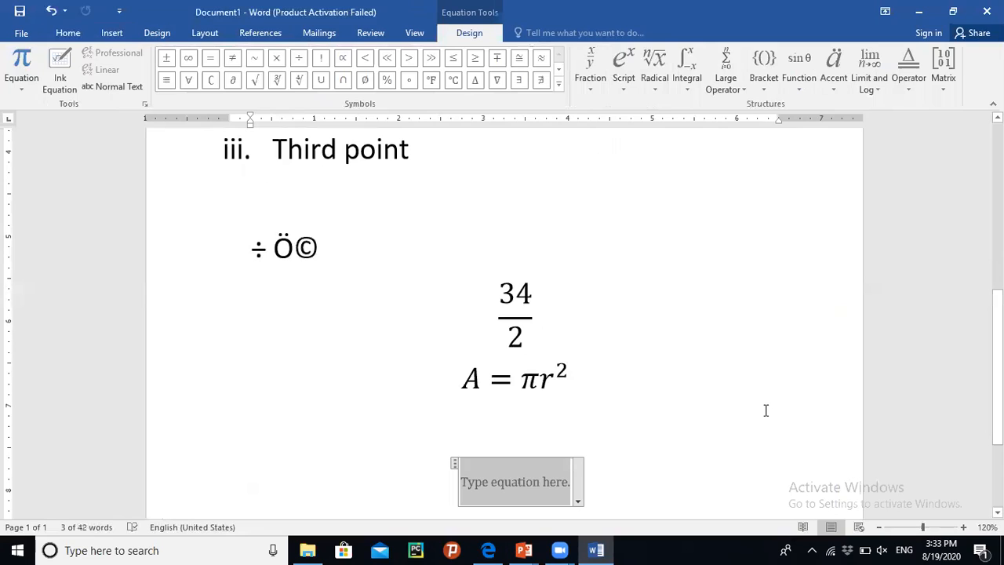
pyautogui.click(947, 57)
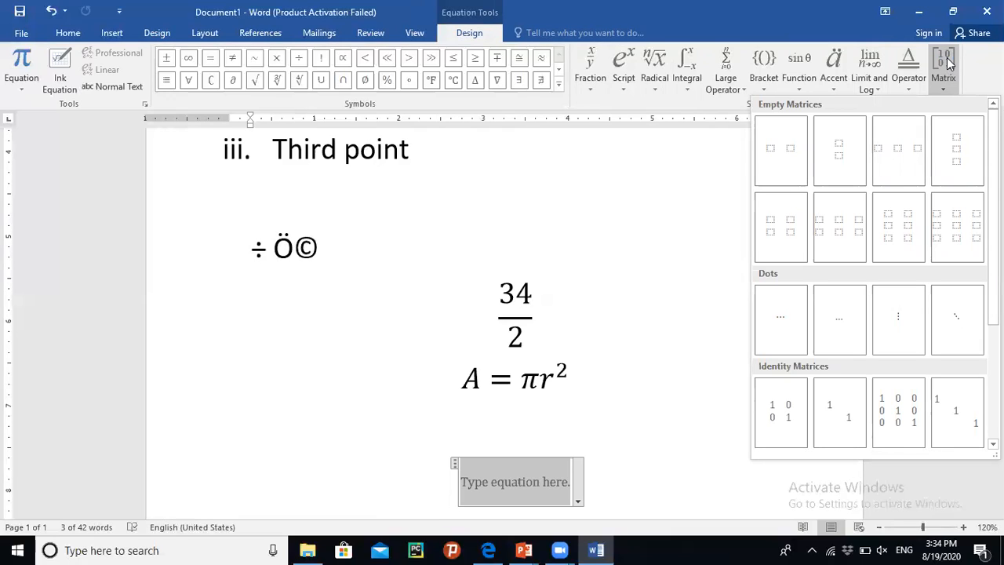
pyautogui.click(782, 245)
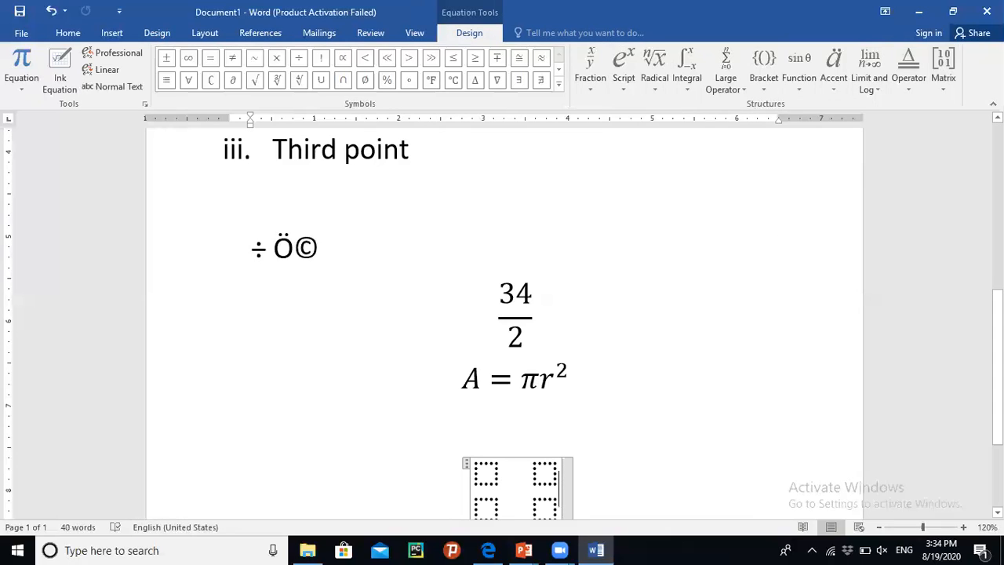
# - Fill the matrix with 0 and 1 in the first row and 2 and 6 in the second row
pyautogui.scroll(-3, 488, 364)
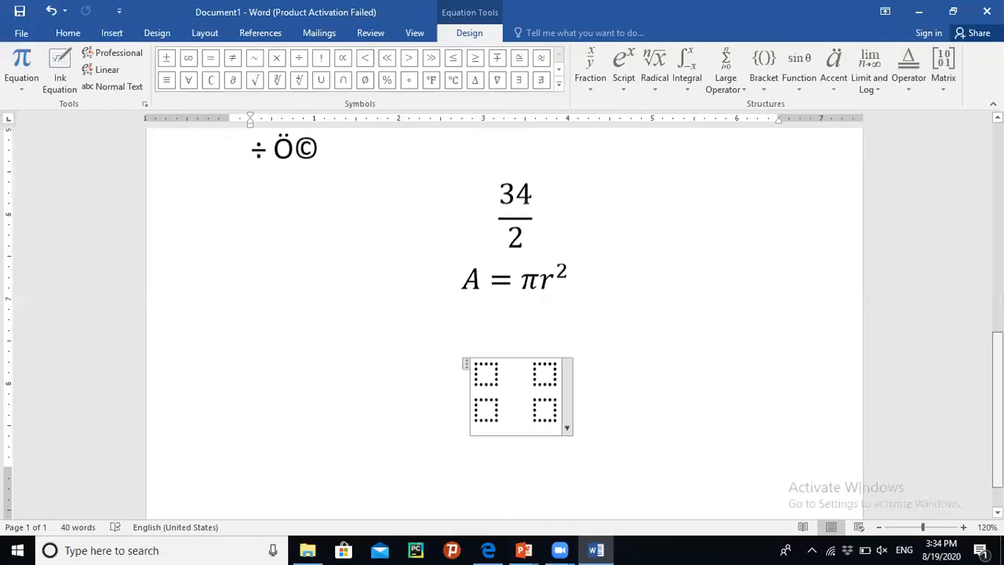
pyautogui.click(488, 365)
pyautogui.write('0')
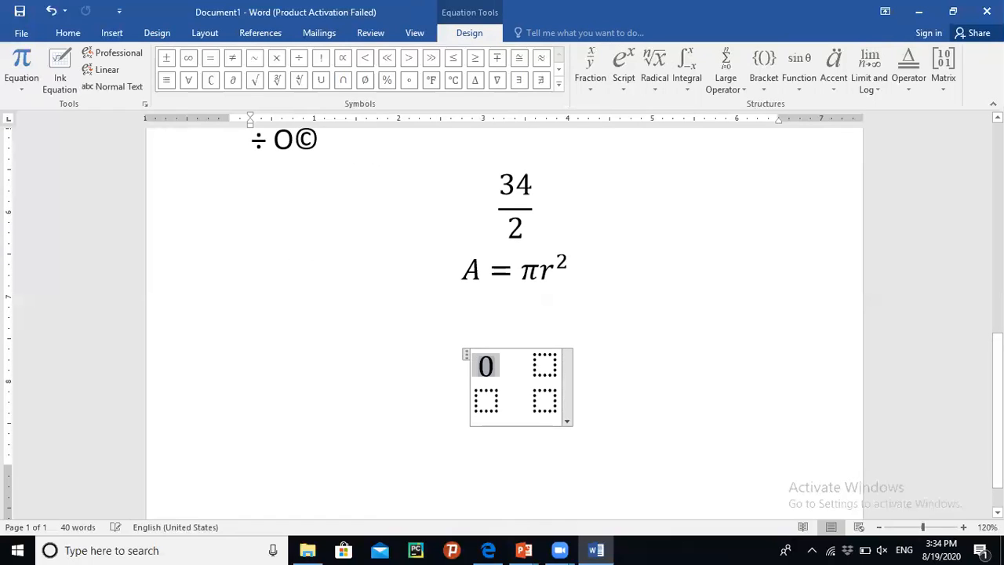
pyautogui.click(542, 359)
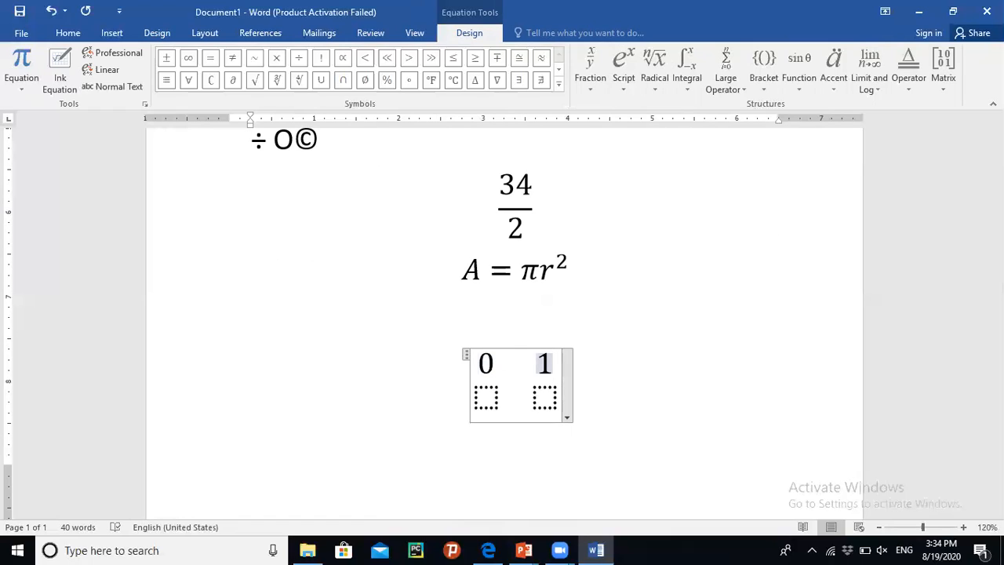
pyautogui.click(484, 398)
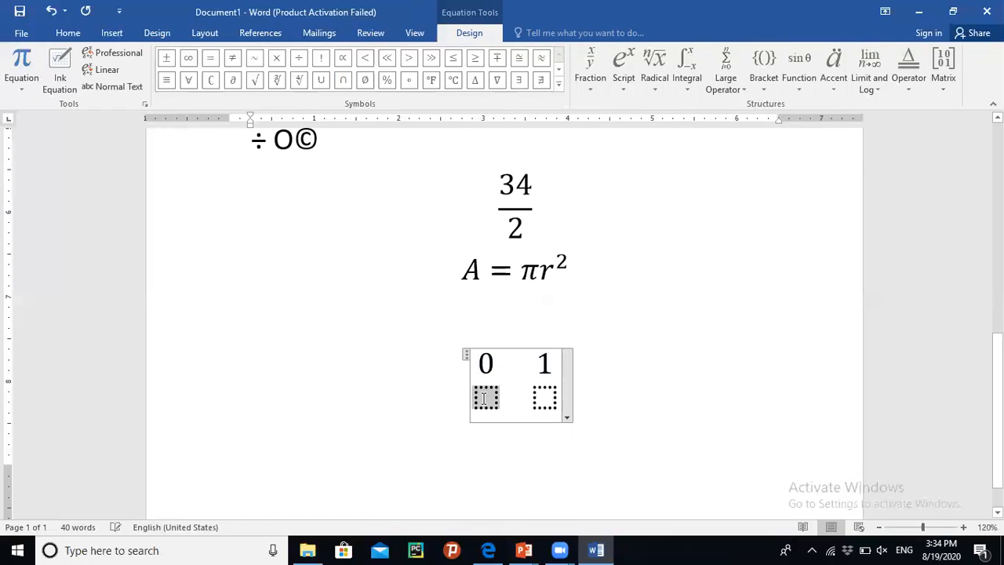
pyautogui.write('2')
pyautogui.click(541, 397)
pyautogui.write('6')
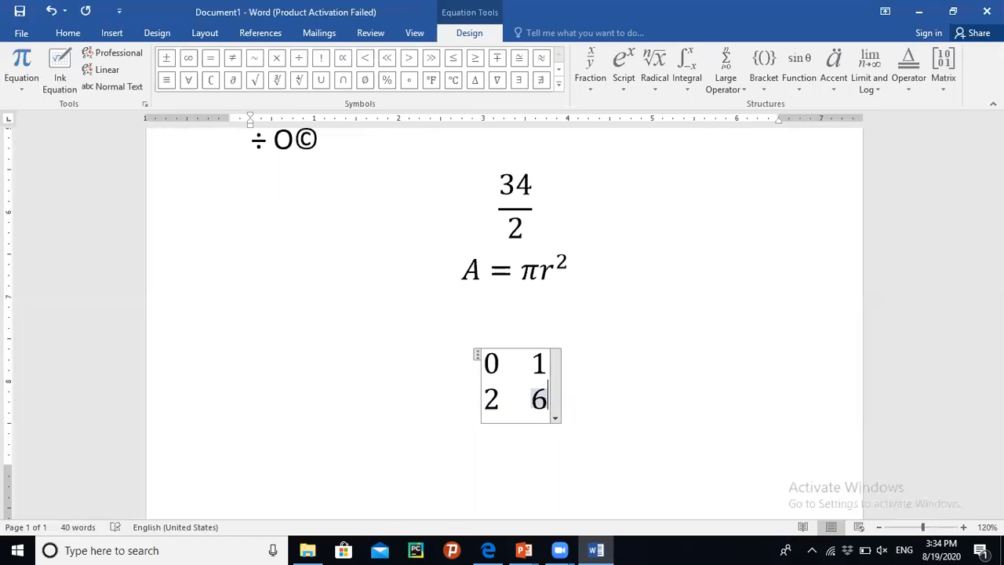
pyautogui.click(646, 432)
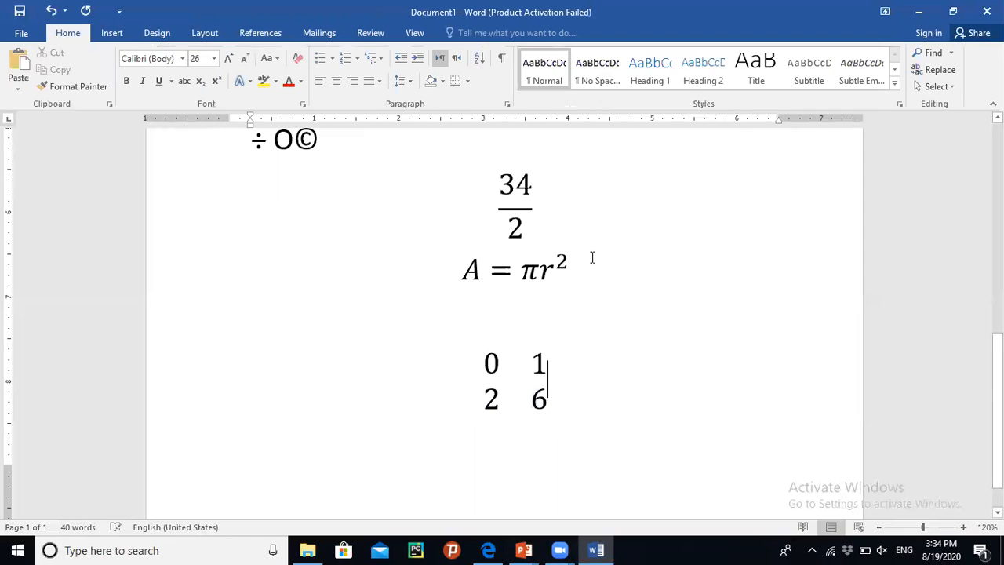
# - Change the fraction equation's font color to red
pyautogui.click(494, 186)
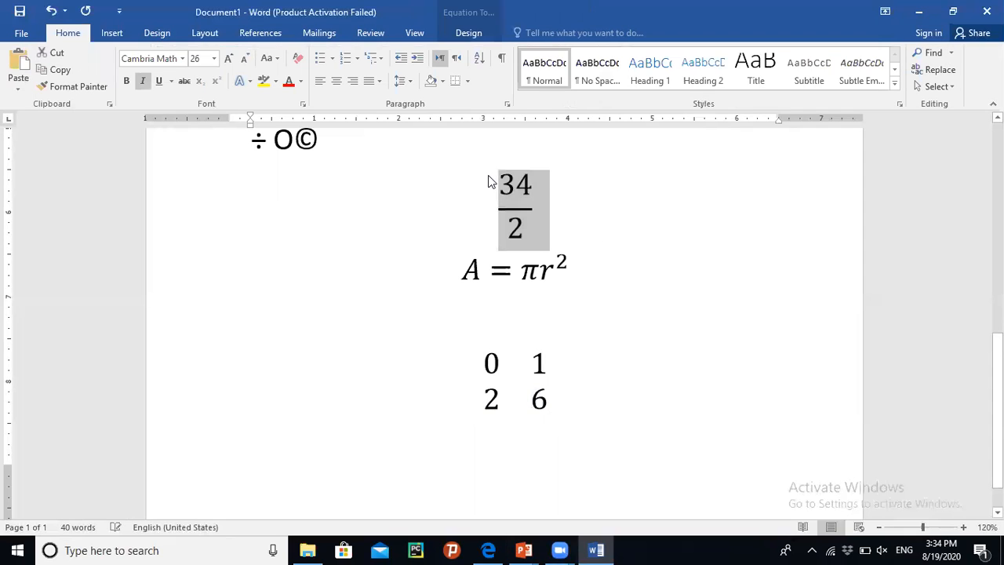
pyautogui.click(289, 84)
pyautogui.click(432, 293)
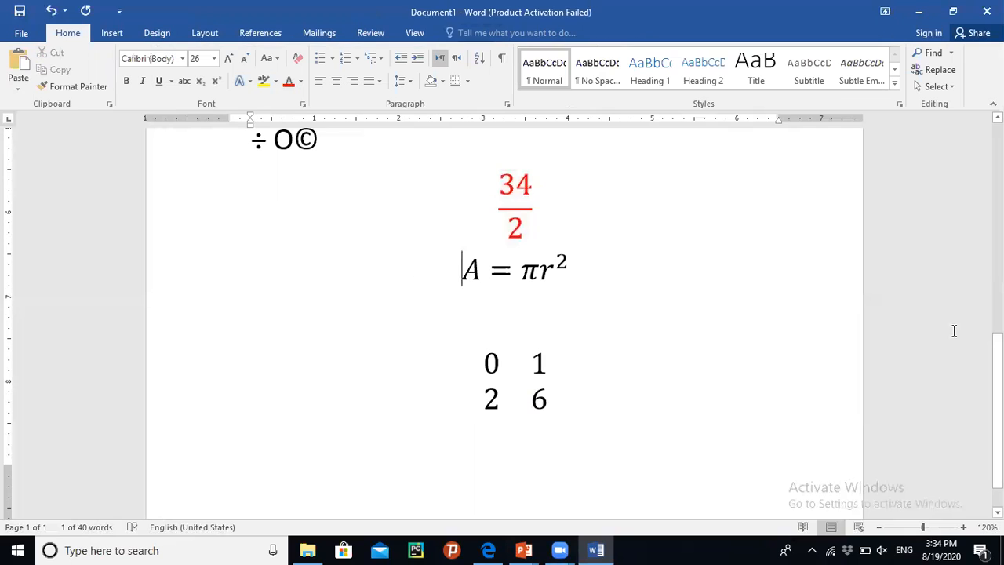
# - Select the ÷Ö© symbol line and change its font color to green
pyautogui.scroll(6, 996, 408)
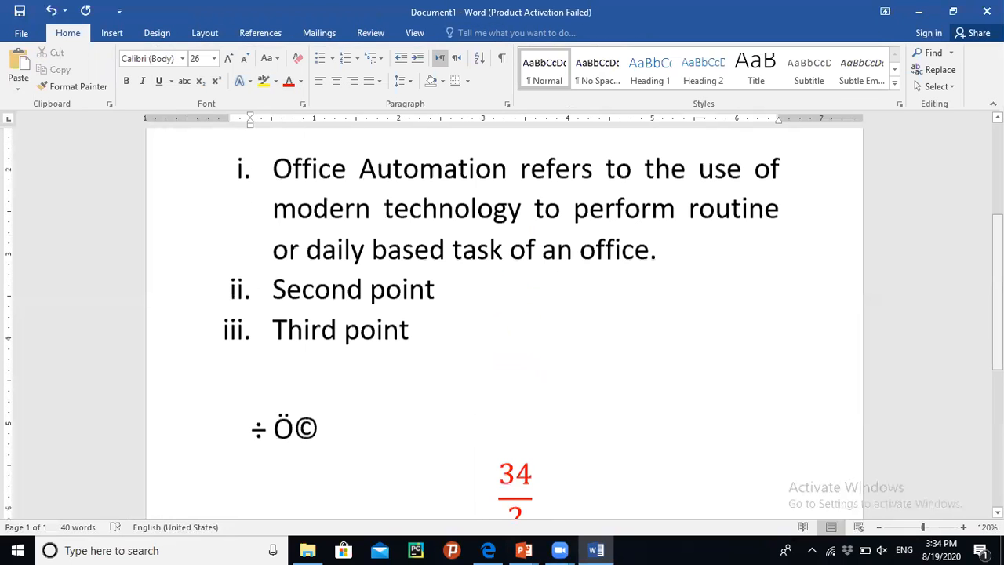
pyautogui.moveTo(997, 302); pyautogui.dragTo(997, 347)
pyautogui.click(187, 319)
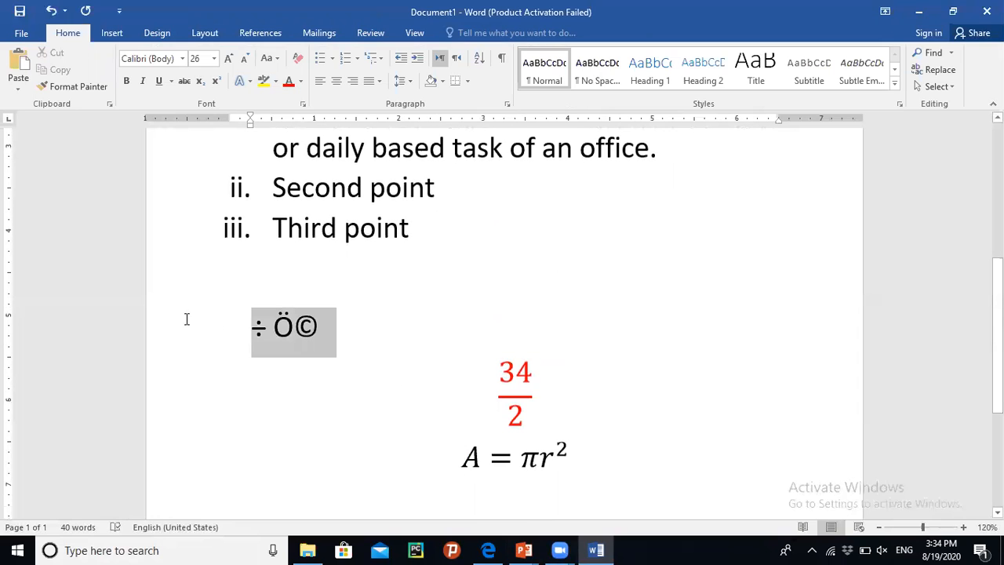
pyautogui.click(299, 80)
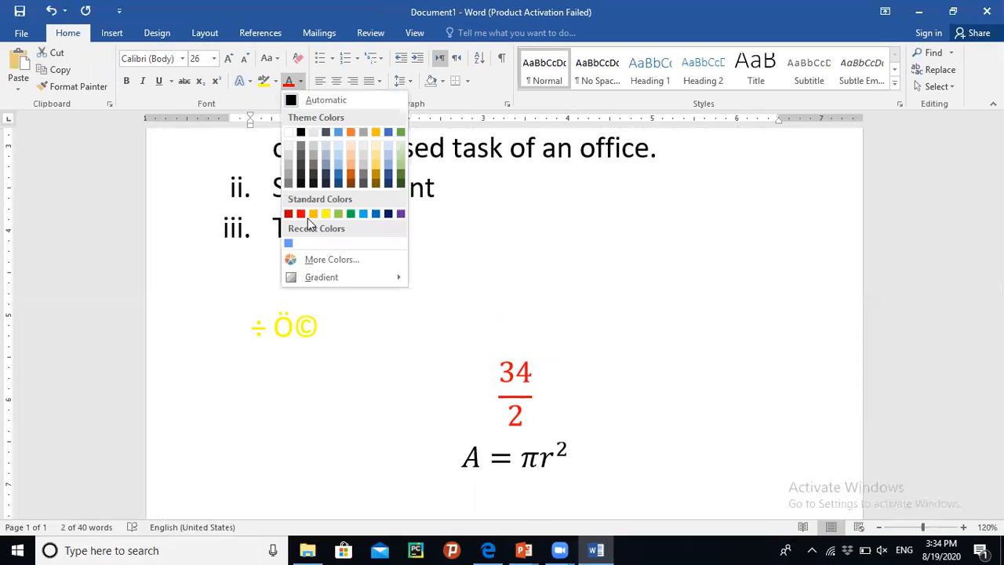
pyautogui.click(349, 214)
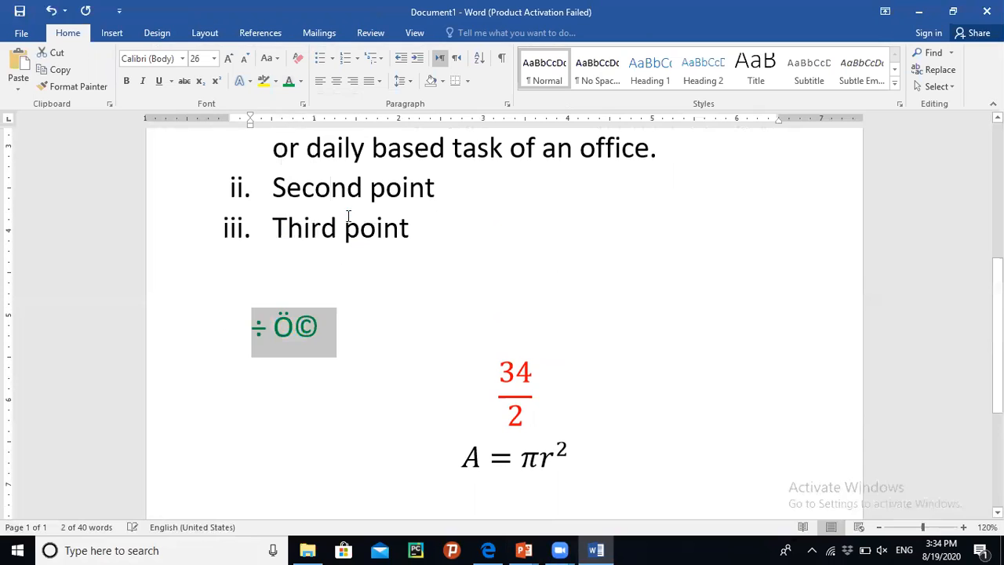
# - Use the text highlighter to highlight the symbol line and the fraction equation in yellow
pyautogui.click(338, 366)
pyautogui.click(268, 84)
pyautogui.moveTo(325, 327); pyautogui.dragTo(164, 327)
pyautogui.click(303, 384)
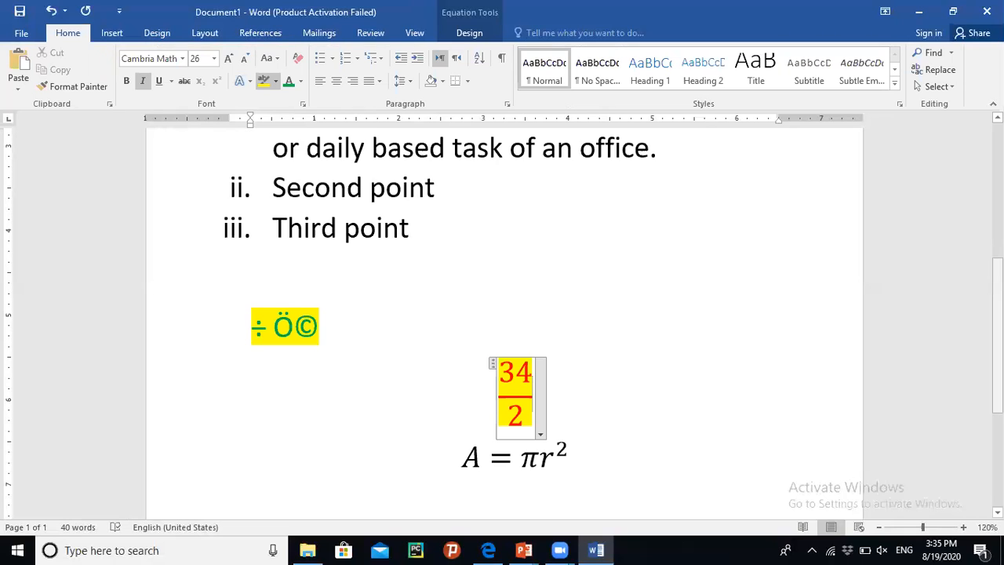
# - Switch to the PowerPoint presentation and go to slide 11, the Task slide
pyautogui.scroll(5, 502, 314)
pyautogui.scroll(1, 502, 313)
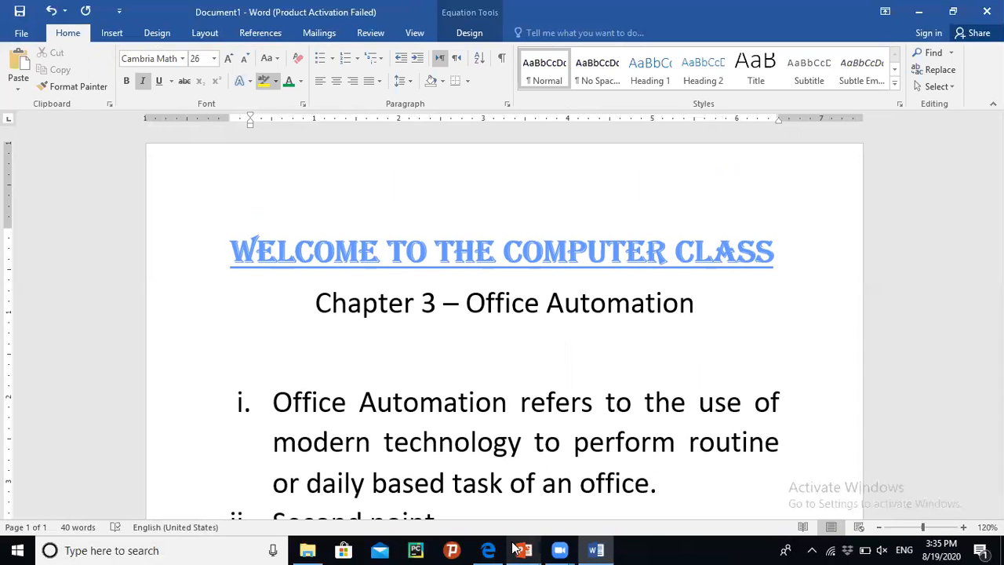
pyautogui.moveTo(514, 548)
pyautogui.click(500, 513)
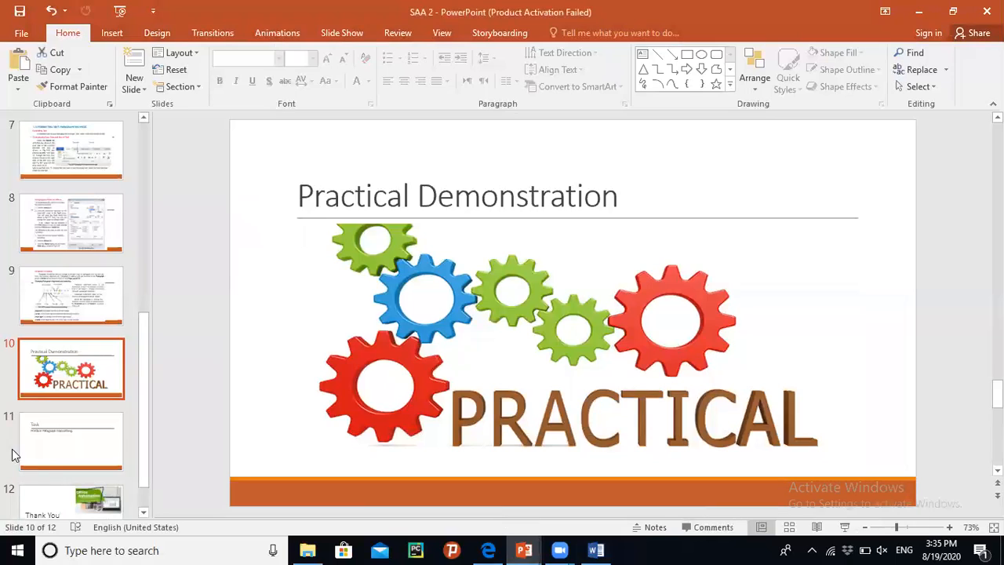
pyautogui.click(59, 455)
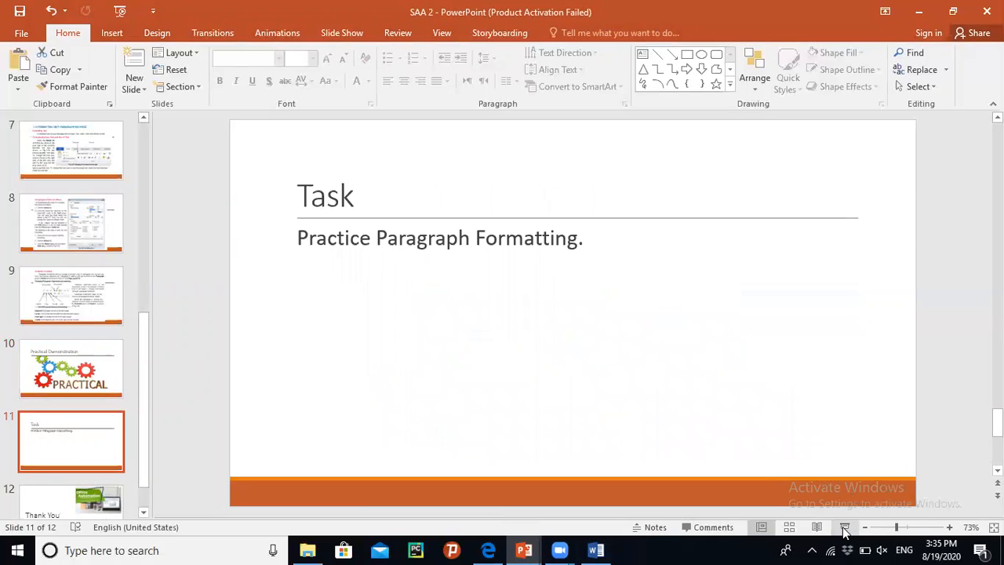